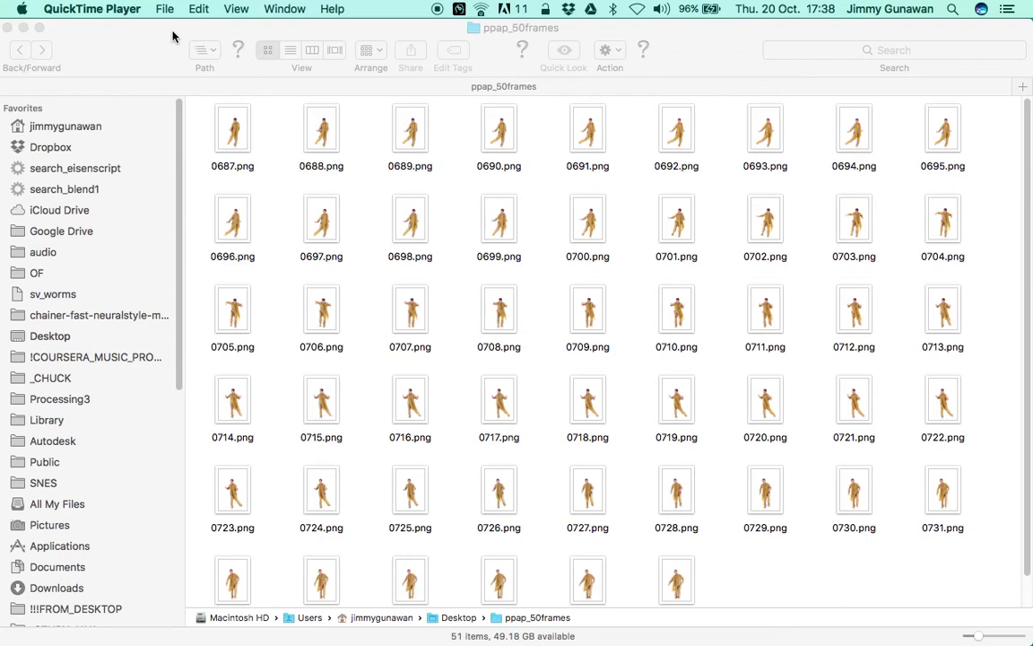
- Look over the PNG frames in the ppap_50frames folder and switch to Blender
scroll(429, 305, "down", 3)
scroll(430, 305, "up", 3)
key("ctrl+Right")
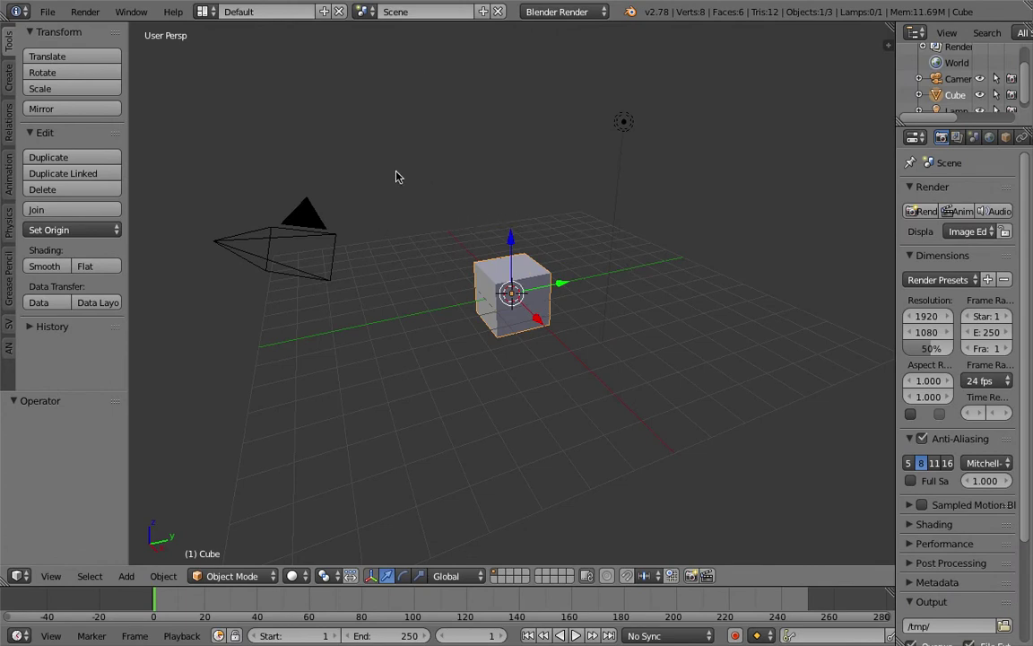
- Enlarge the timeline area in the Default layout and change the 3D viewport above it to the UV/Image Editor
left_click(203, 12)
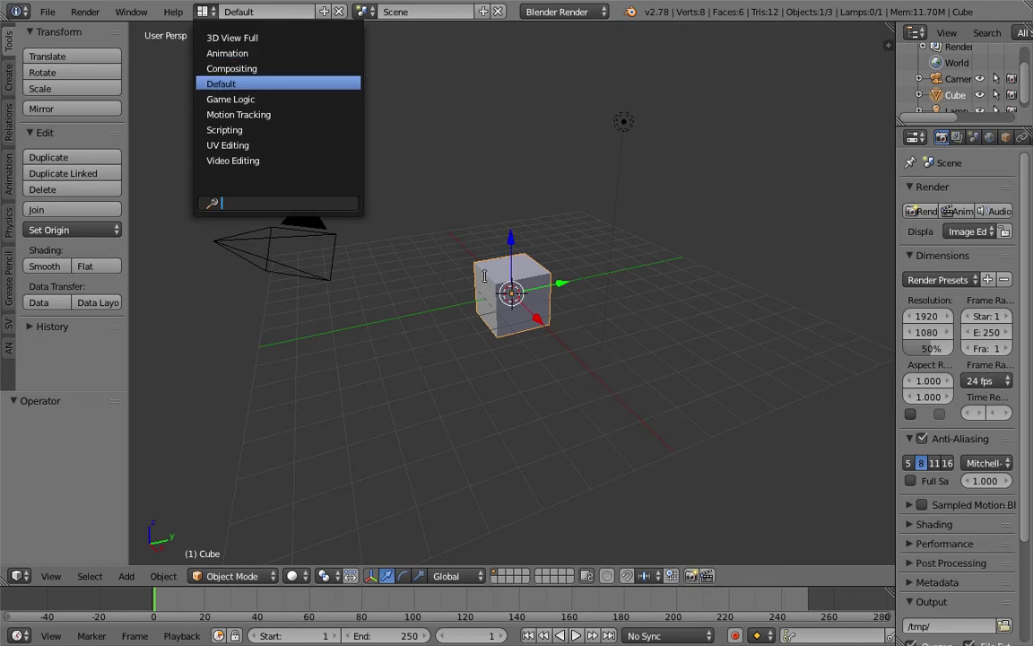
left_click(221, 83)
left_click_drag(453, 585, 453, 554)
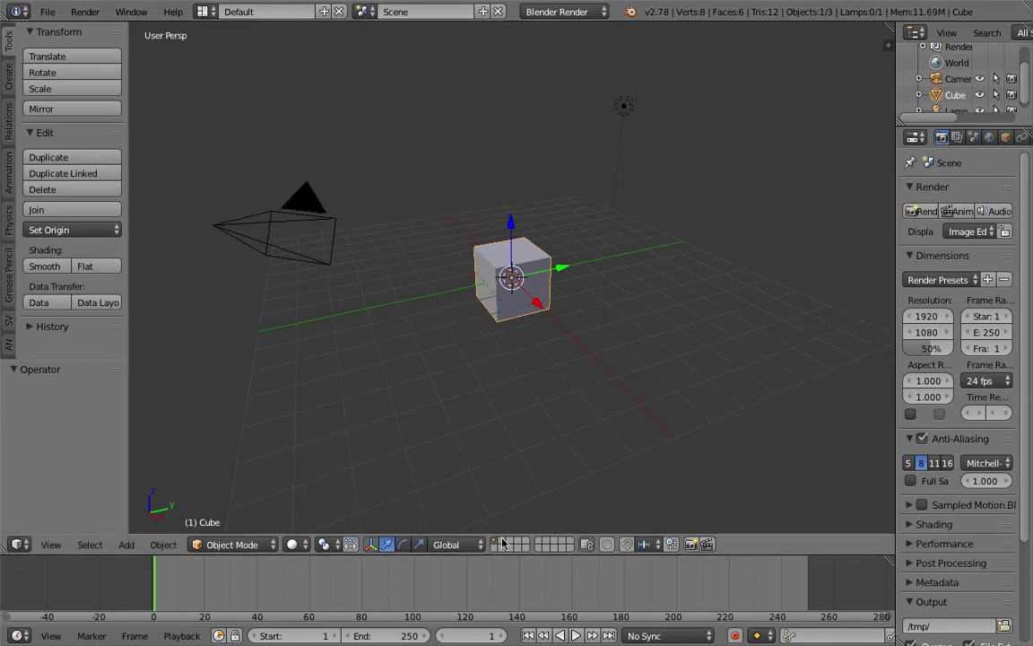
middle_click_drag(642, 211, 460, 200)
left_click(17, 545)
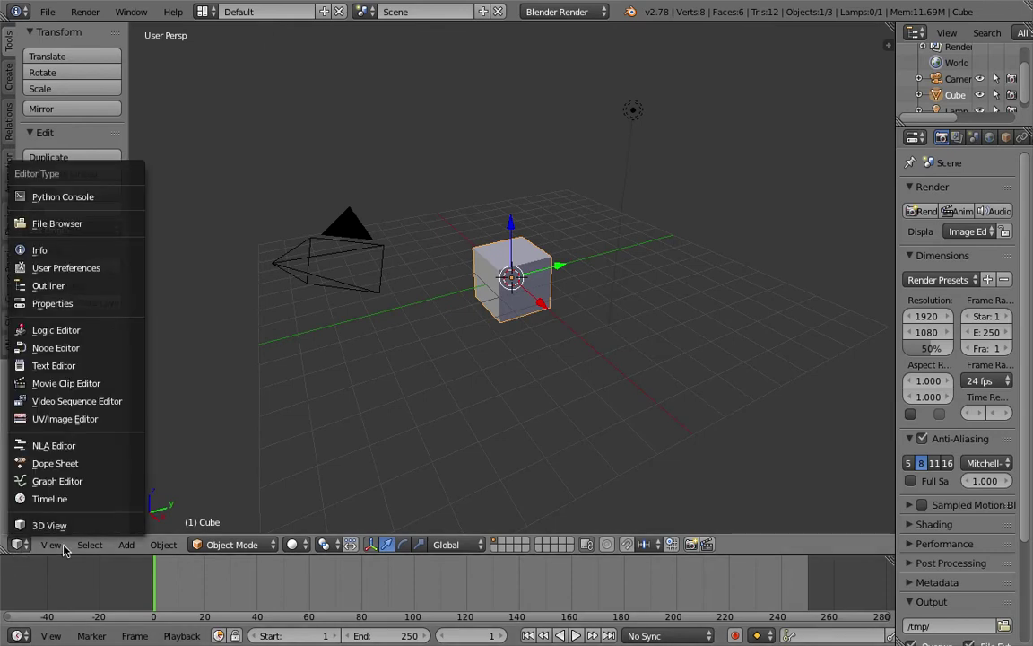
left_click(96, 421)
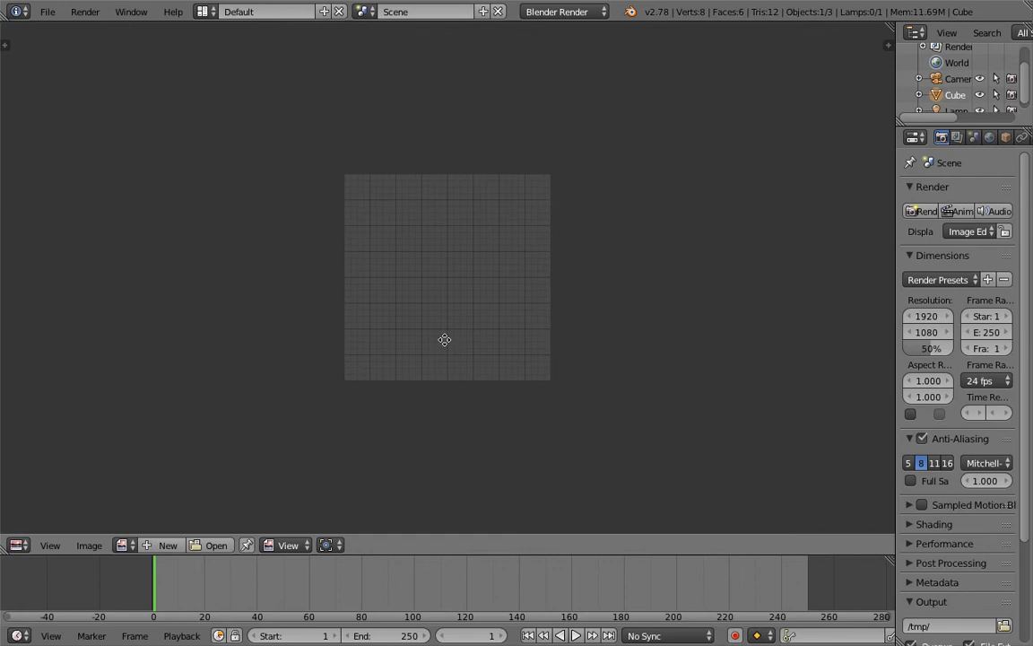
scroll(444, 340, "up", 3)
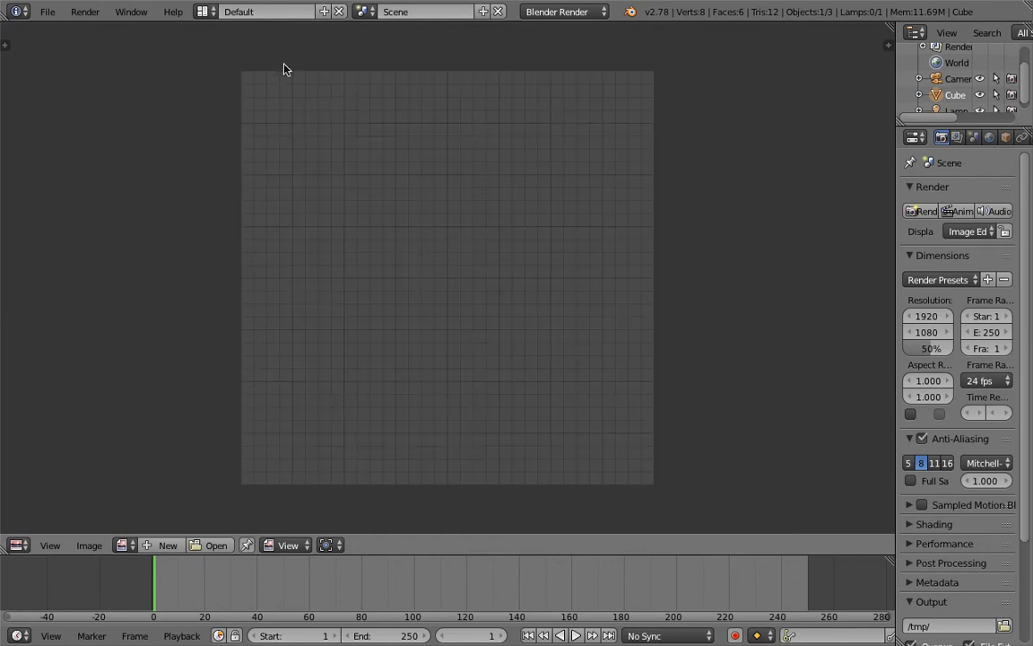
- Switch the screen layout to 3D View Full and reveal the viewport's hidden header
left_click(204, 11)
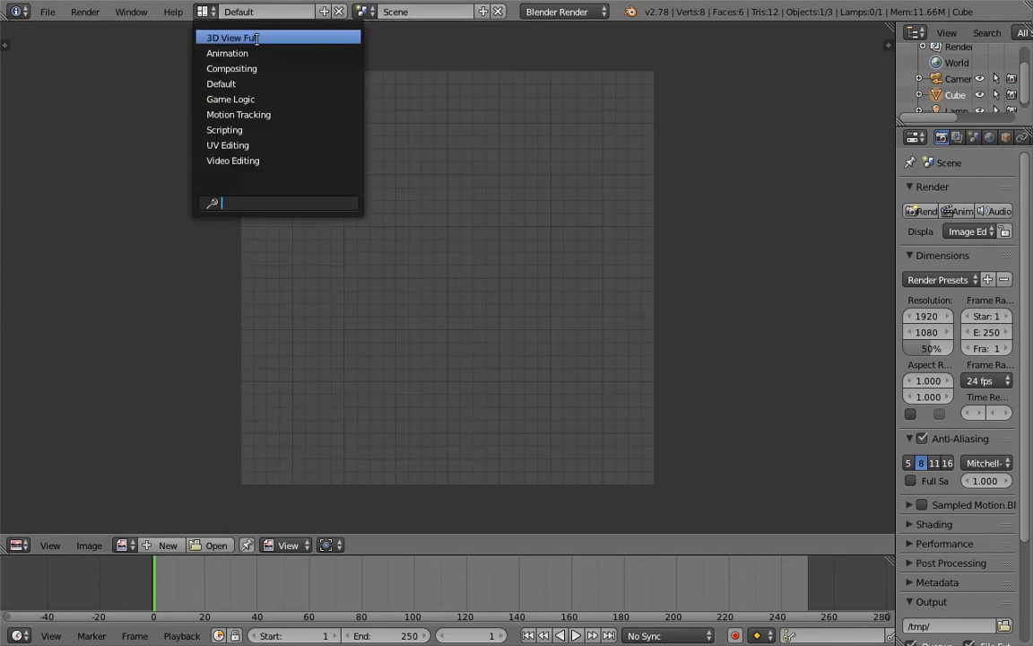
left_click(256, 38)
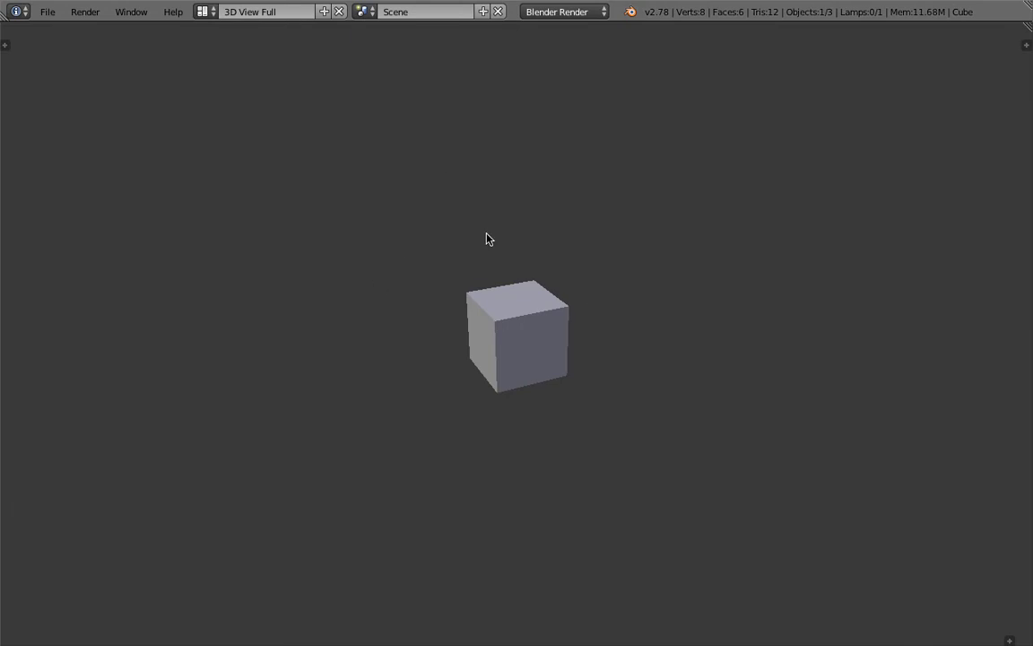
middle_click_drag(487, 237, 582, 263)
left_click(1005, 641)
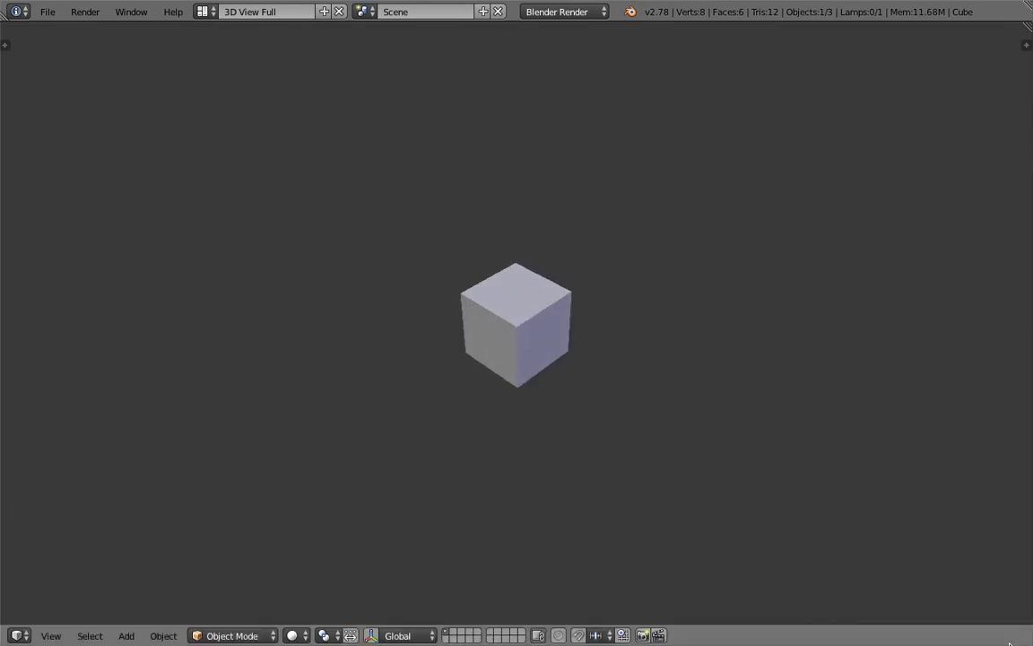
- Change the full-screen 3D viewport to the UV/Image Editor
left_click(22, 636)
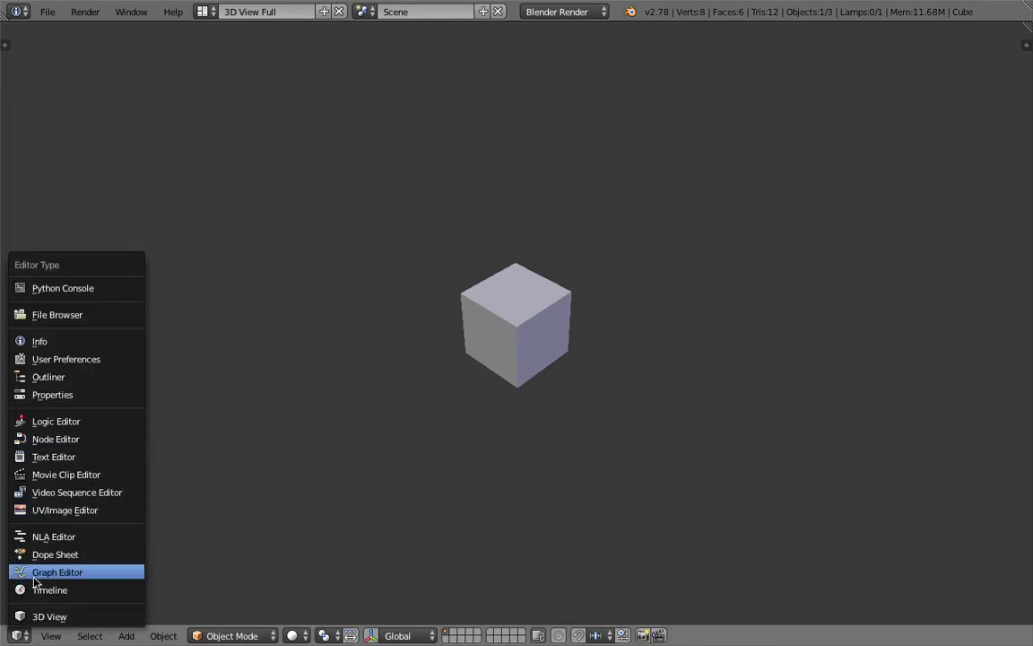
left_click(95, 510)
scroll(547, 341, "up", 3)
scroll(558, 318, "down", 1)
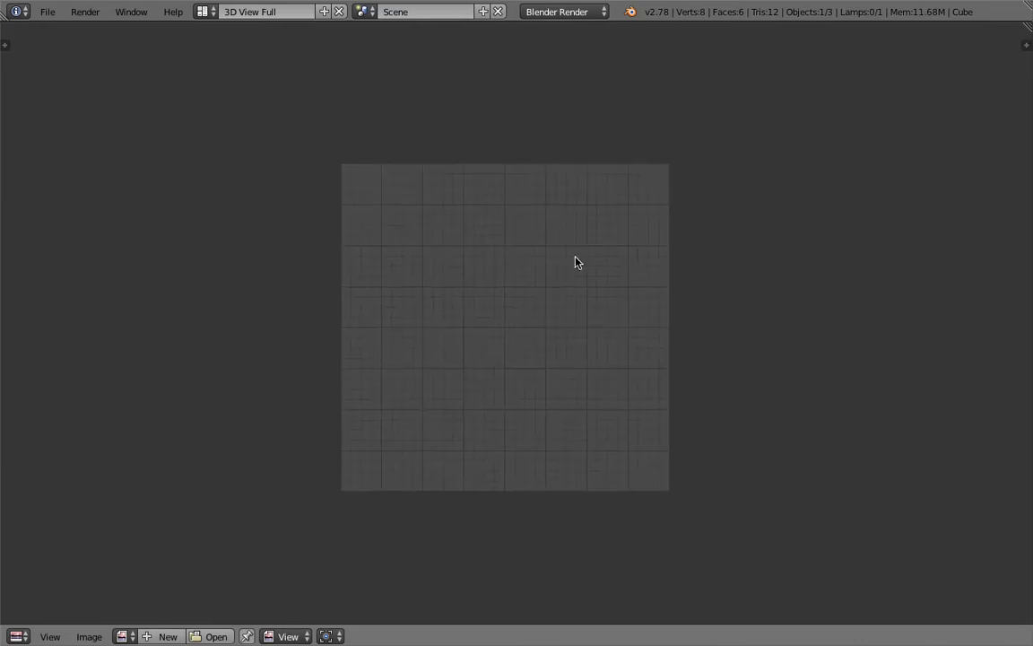
mouse_move(430, 278)
middle_mouse_down()
mouse_move(432, 293)
mouse_move(422, 271)
middle_mouse_up()
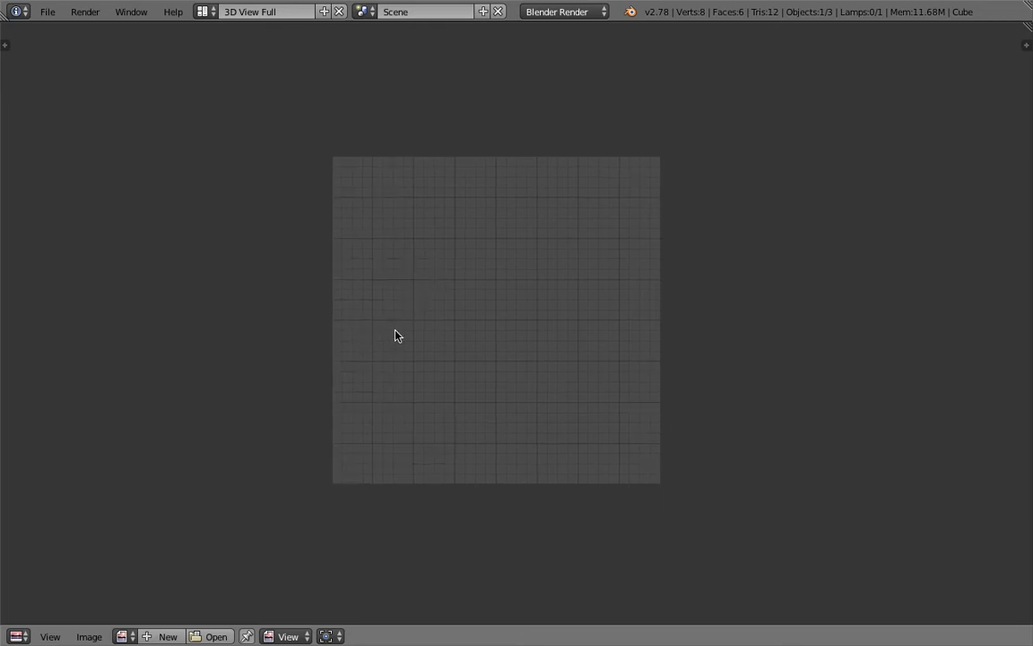
- Start opening an image and browse to the ppap_sineTwo folder on the Desktop
left_click(227, 633)
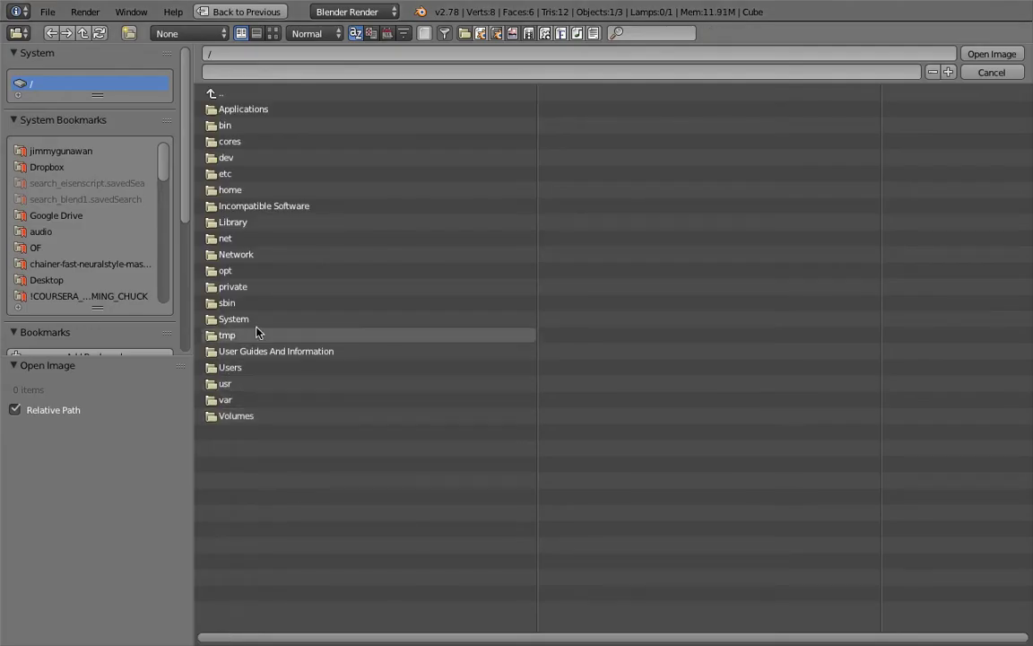
left_click(49, 280)
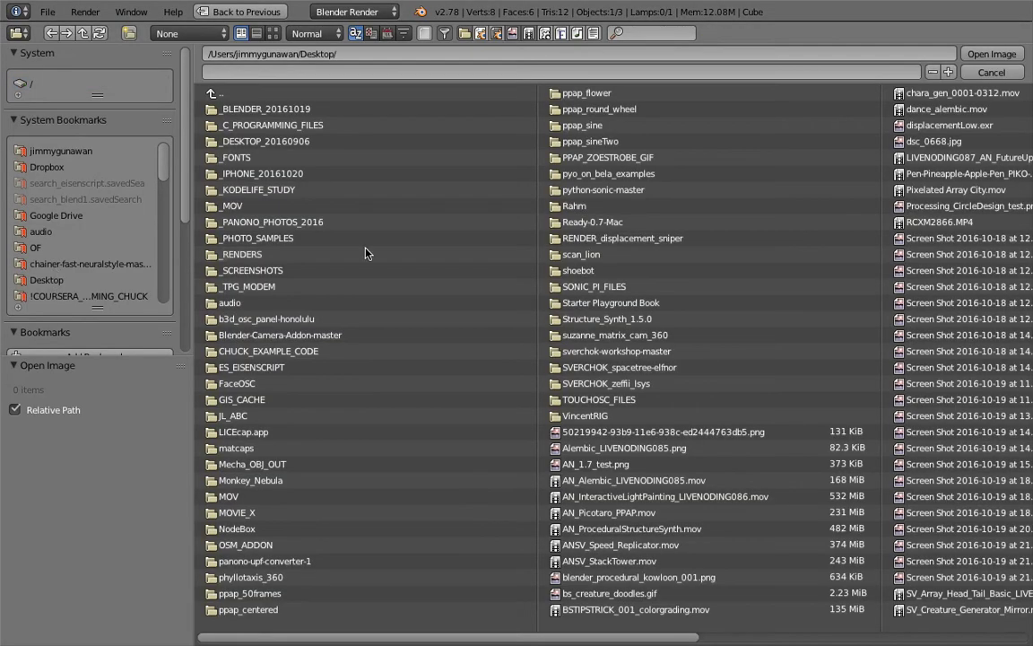
left_click(599, 146)
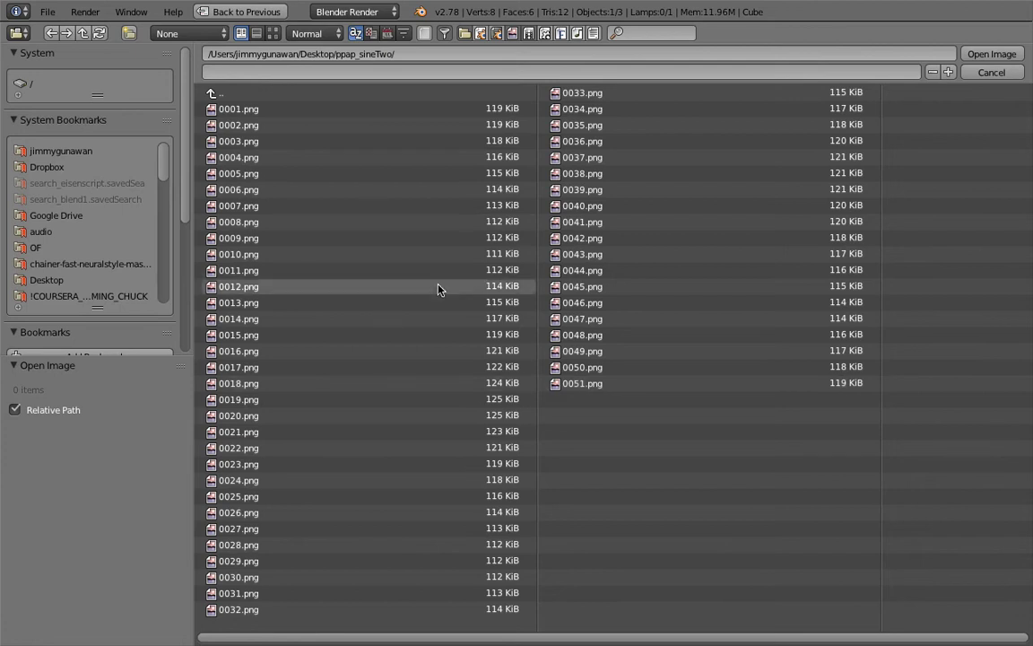
left_click(47, 12)
left_click(82, 12)
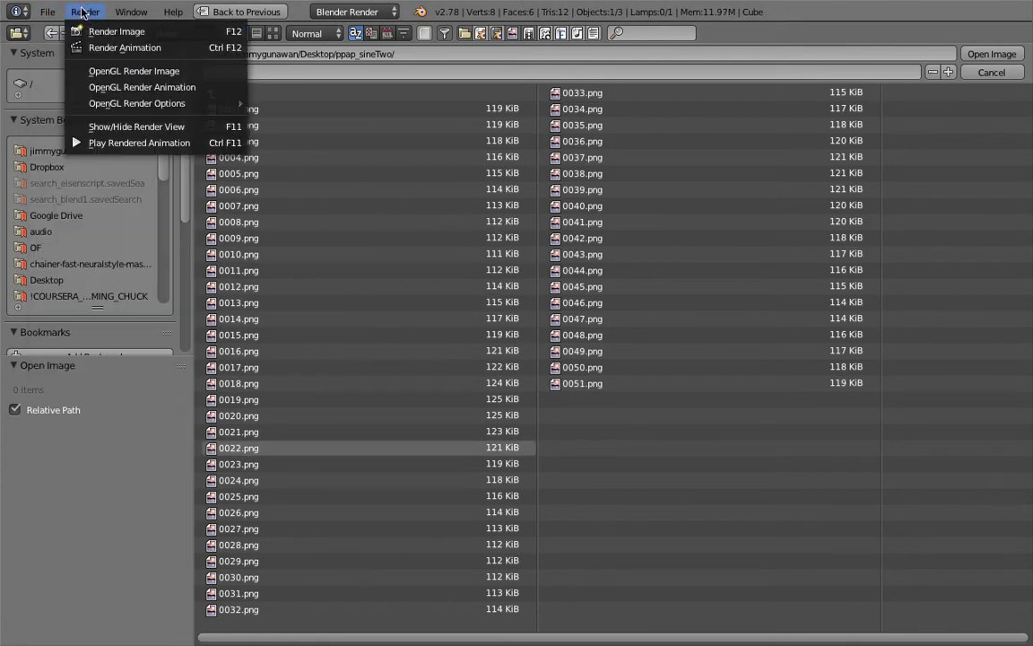
mouse_move(134, 18)
mouse_move(171, 15)
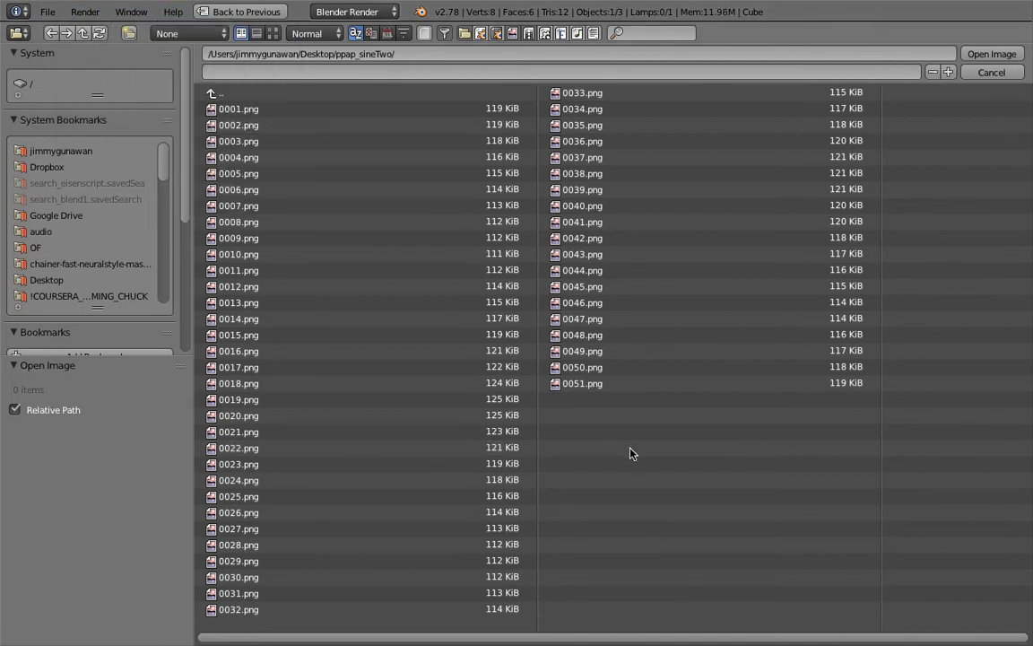
- Select all frames from 0001.png to 0051.png and open them as an image sequence
key("a")
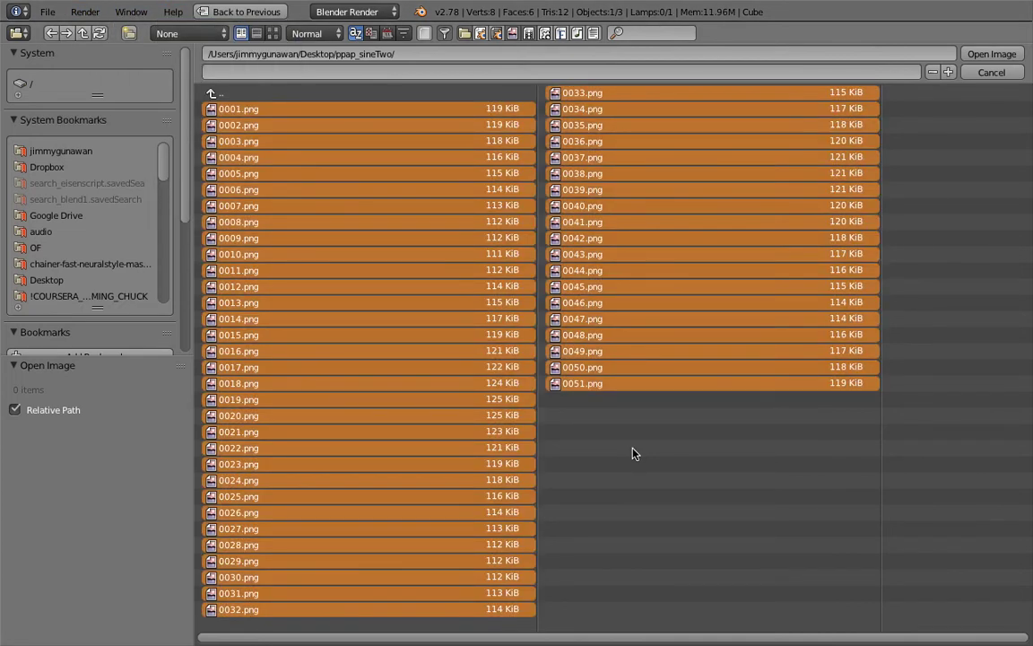
key("a")
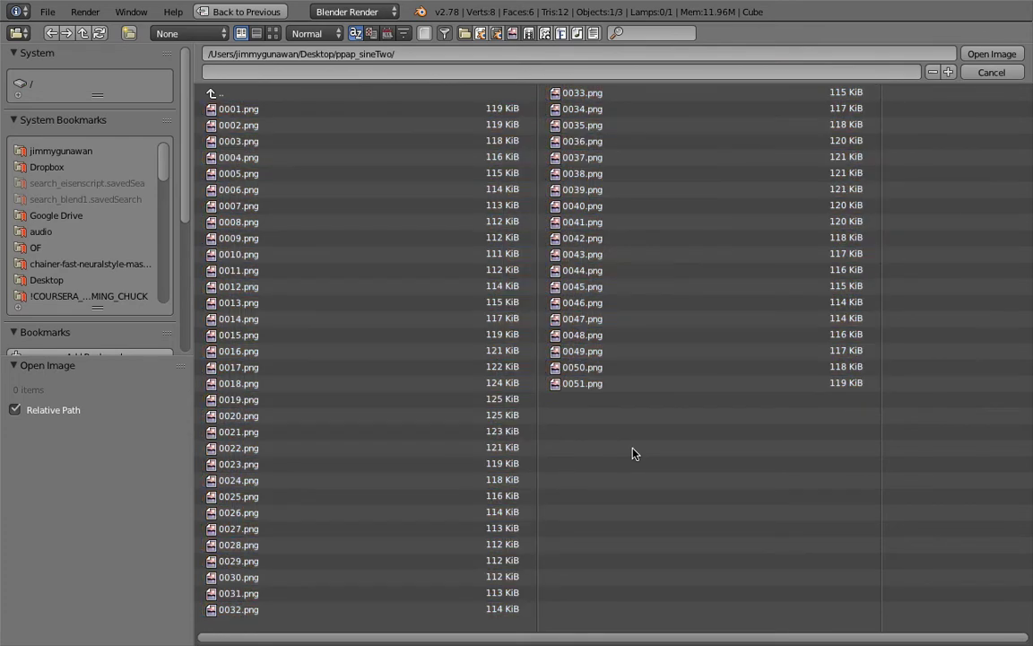
key("a")
key("a")
key("a")
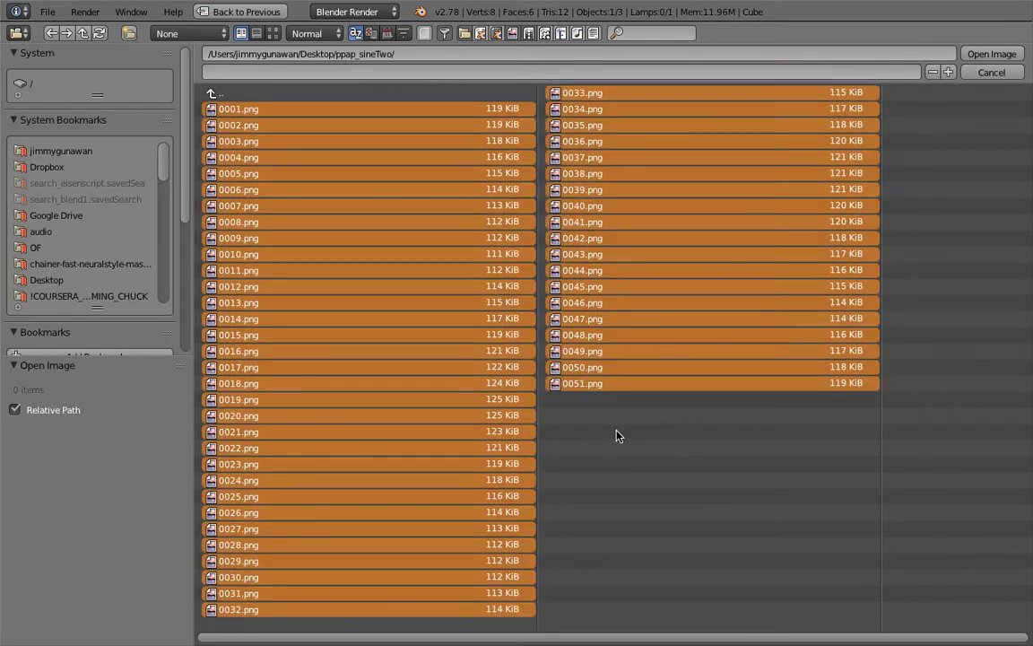
key("Return")
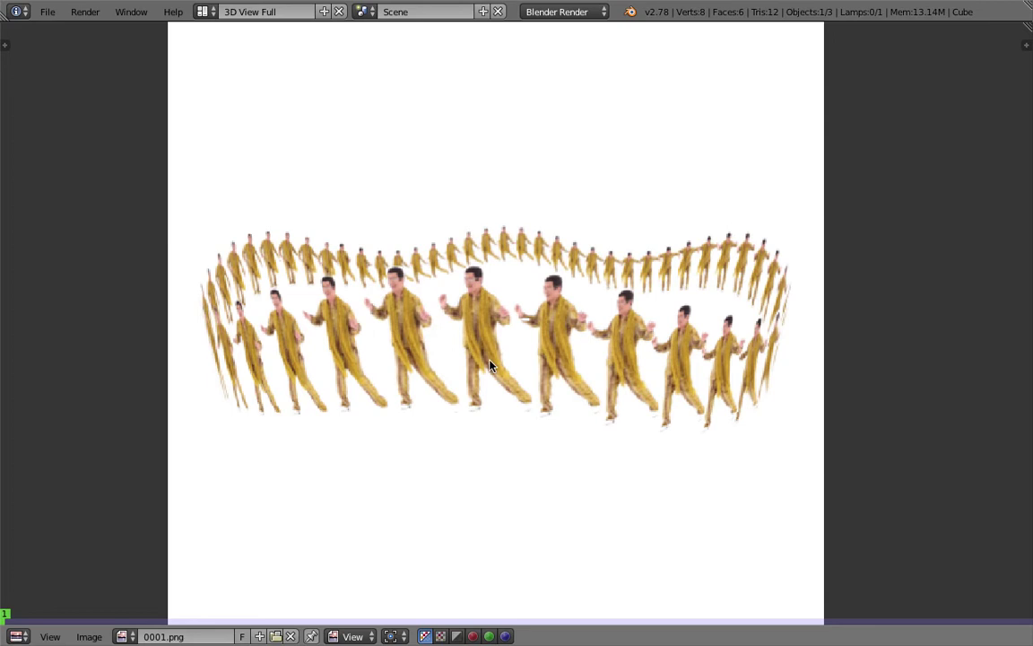
- Scrub the image editor's timeline to frame 68 to check the loaded sequence
scroll(489, 359, "down", 1)
middle_click_drag(506, 345, 487, 342)
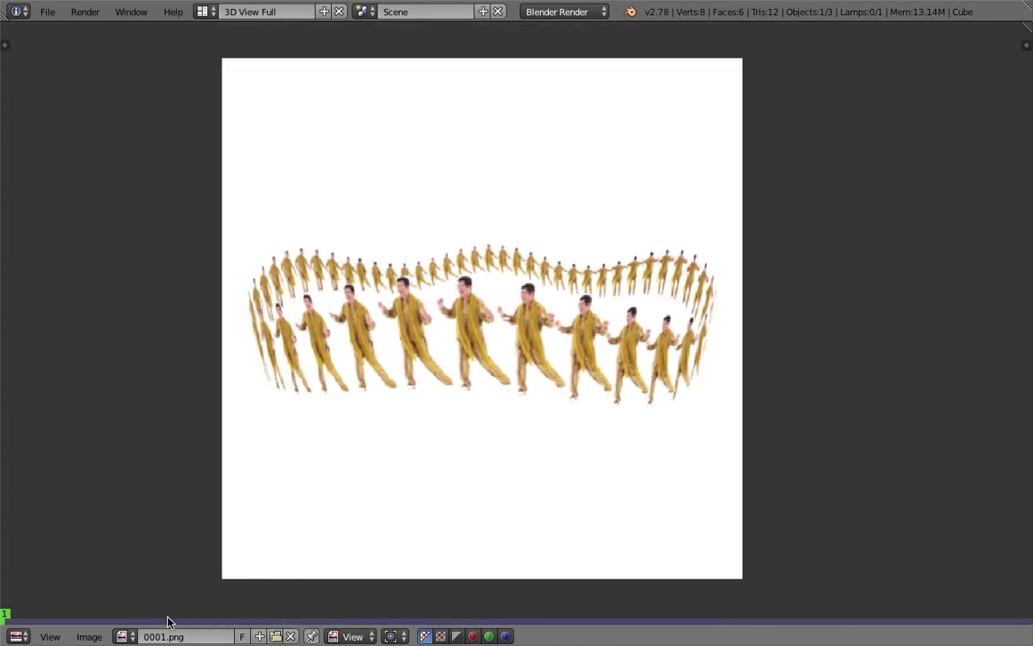
mouse_move(168, 621)
left_mouse_down()
mouse_move(3, 619)
mouse_move(946, 630)
mouse_move(3, 628)
mouse_move(316, 632)
mouse_move(2, 624)
mouse_move(229, 625)
mouse_move(279, 592)
mouse_move(452, 592)
mouse_move(230, 587)
left_mouse_up()
- Show the image properties in a widened sidebar and enable Auto Refresh and Cyclic for the sequence
left_click(1026, 45)
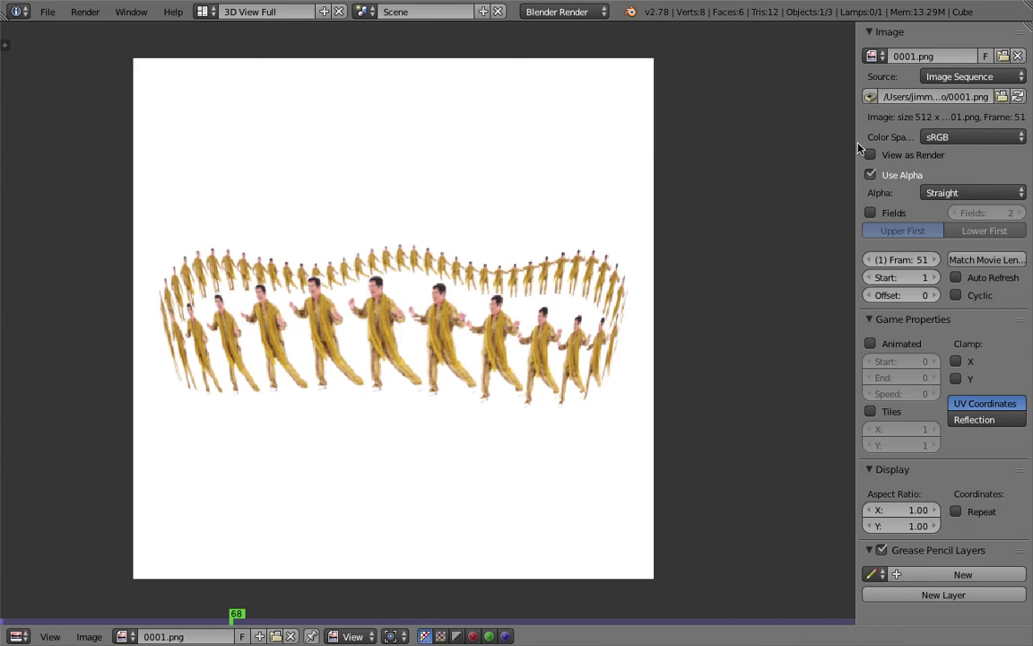
left_click_drag(855, 144, 998, 136)
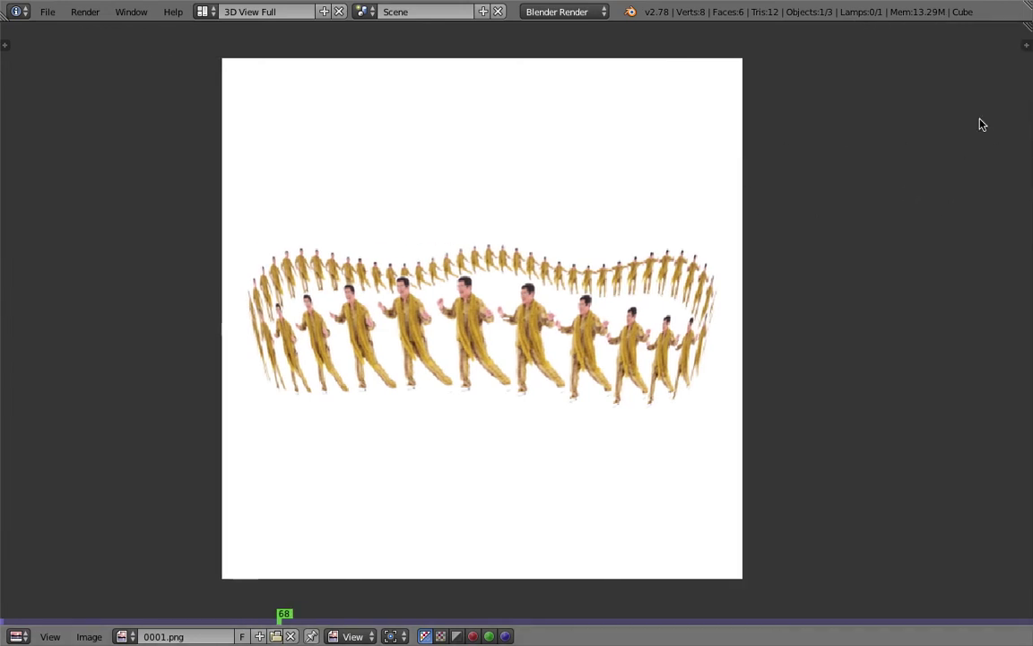
key("n")
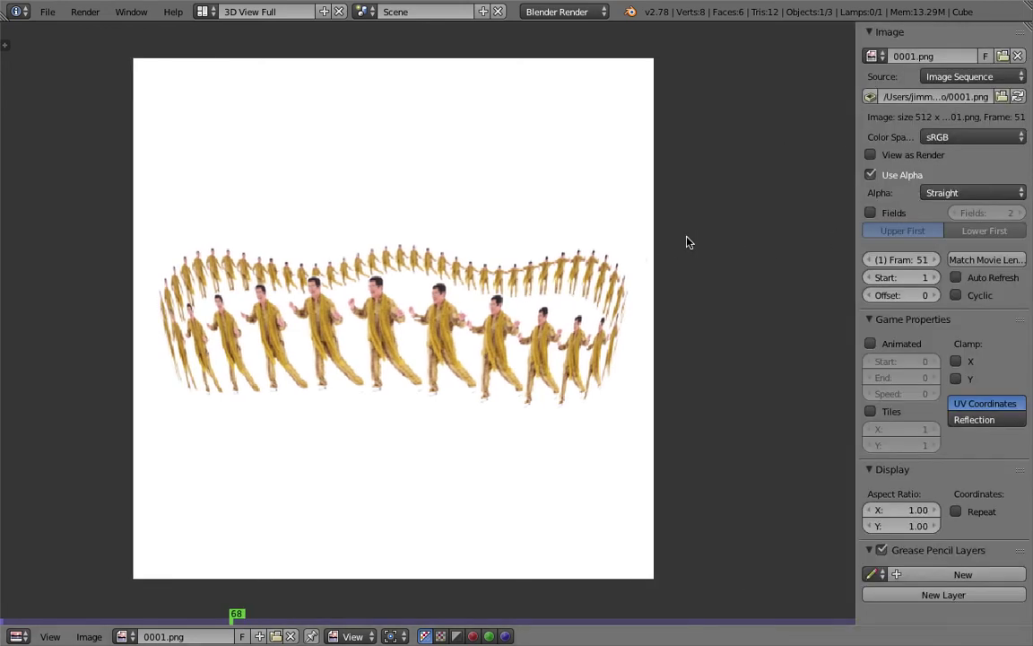
middle_click_drag(680, 234, 695, 225)
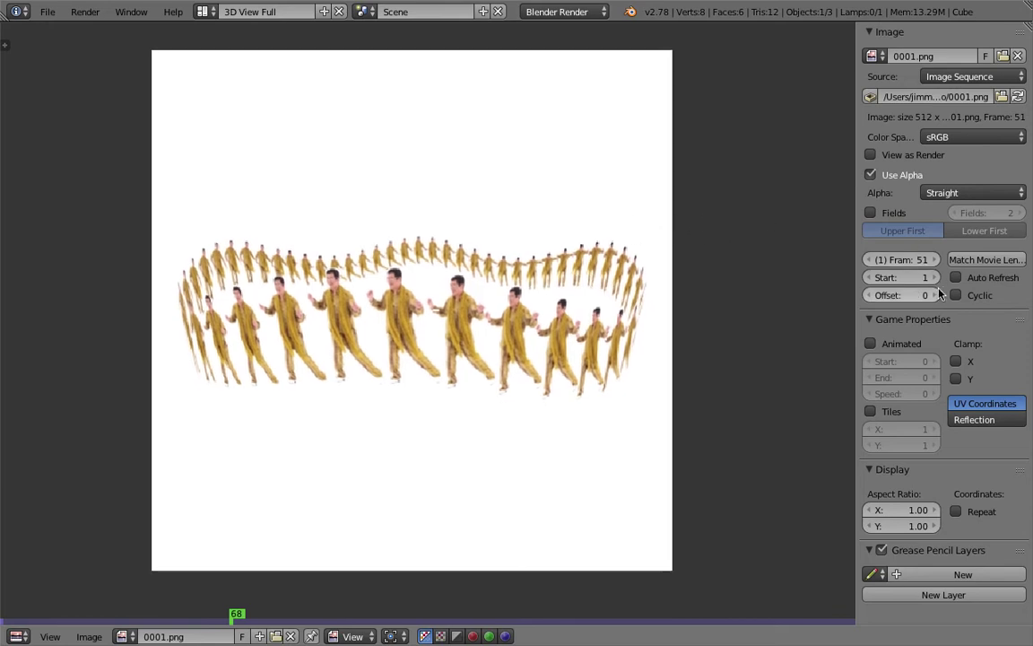
left_click_drag(857, 260, 717, 259)
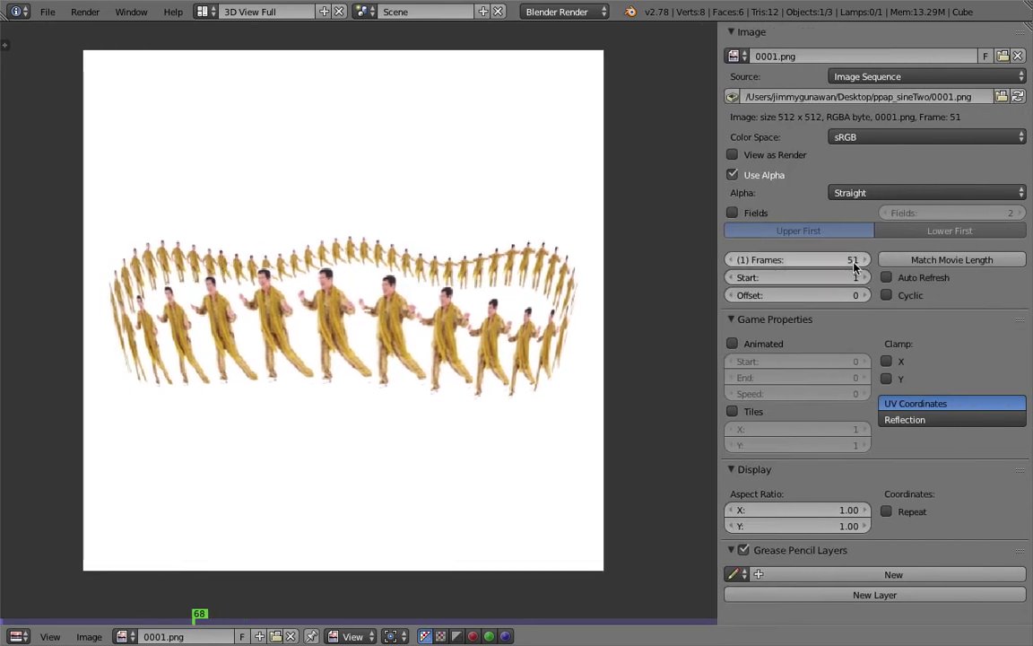
left_click(921, 281)
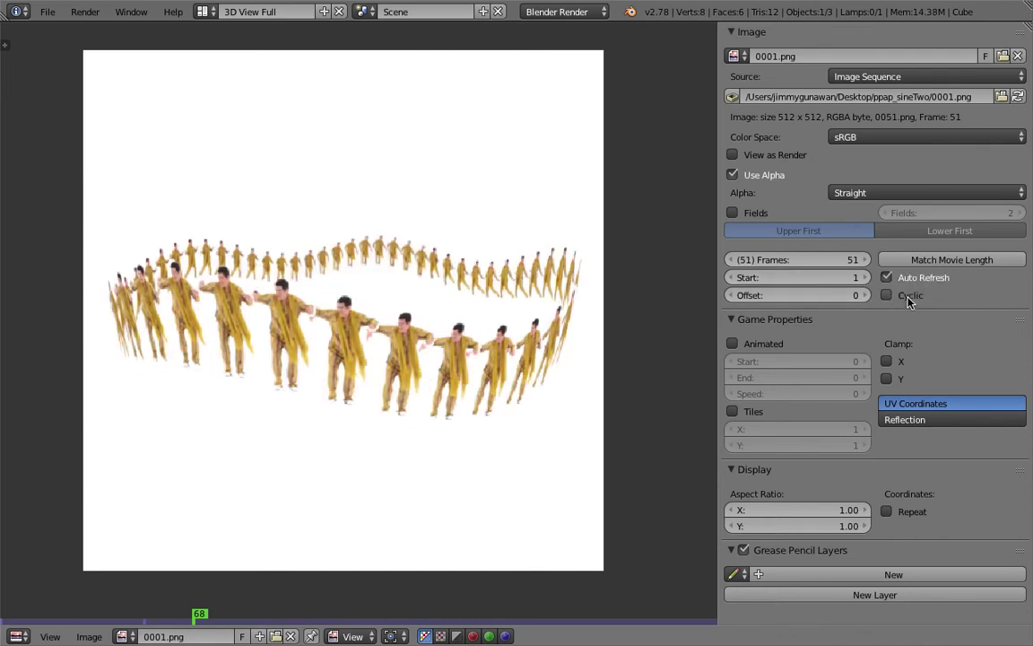
left_click(893, 306)
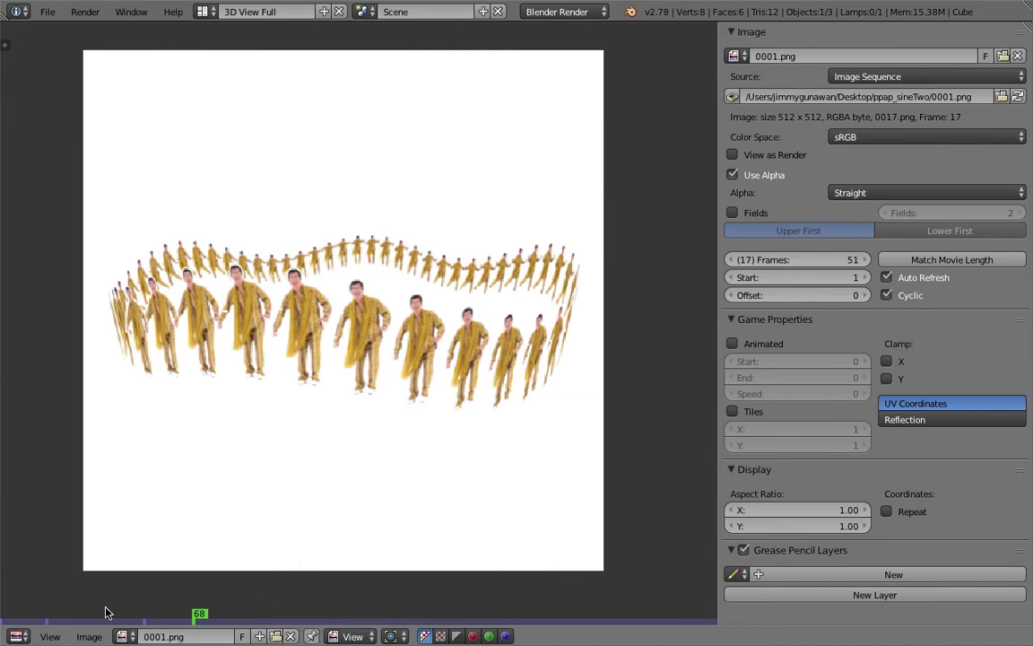
- Scrub back towards the start, play the looping image sequence and examine the dancers up close
mouse_move(104, 606)
left_mouse_down()
mouse_move(17, 616)
mouse_move(682, 602)
mouse_move(11, 598)
mouse_move(23, 590)
left_mouse_up()
key("alt+a")
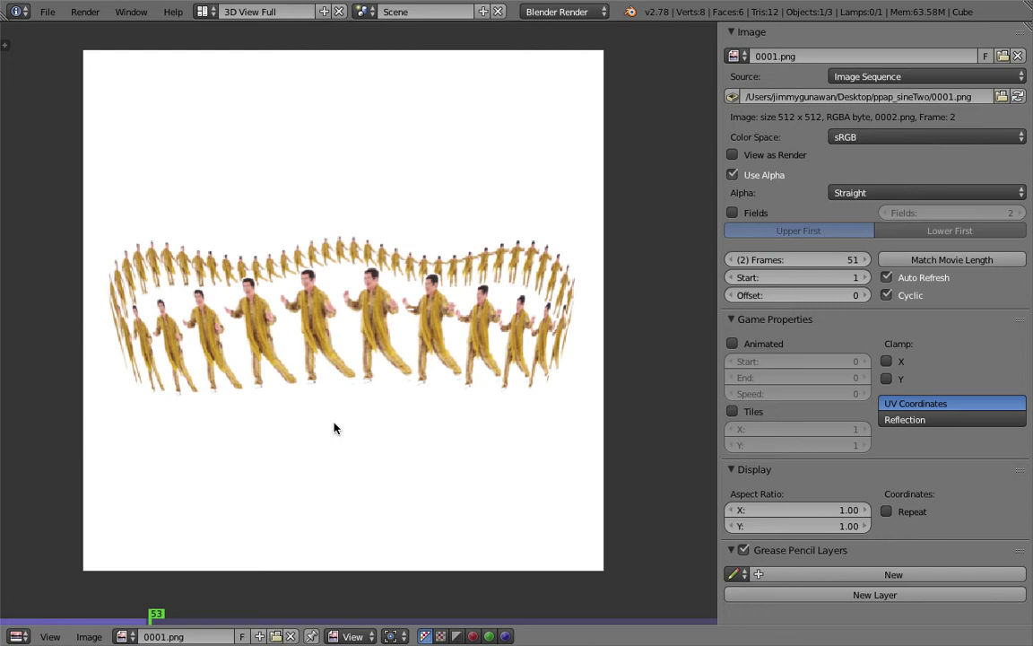
scroll(341, 323, "up", 6)
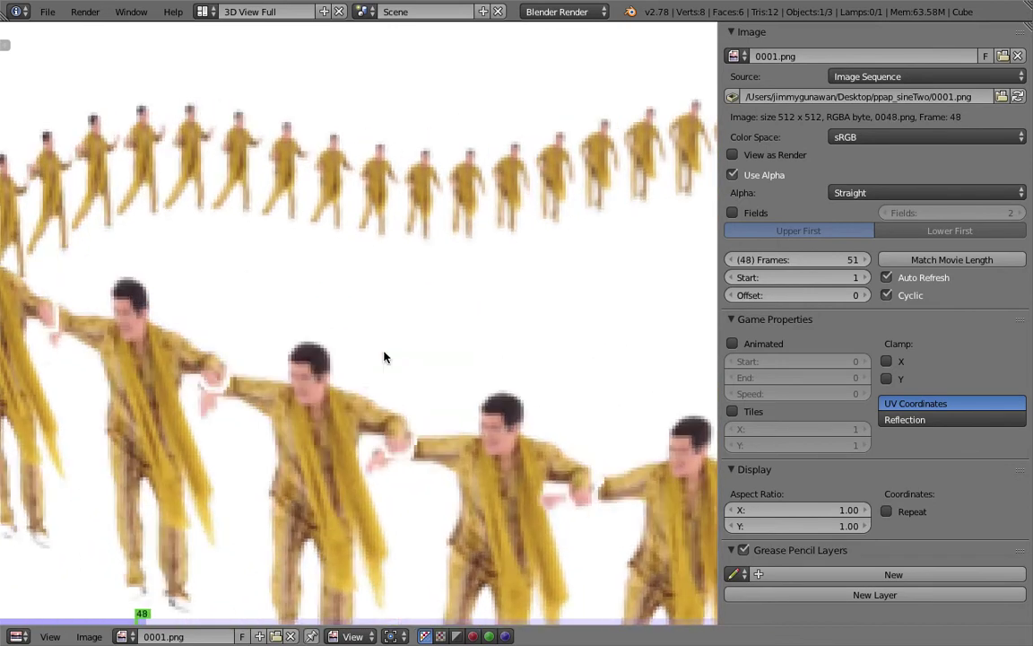
scroll(377, 341, "down", 6)
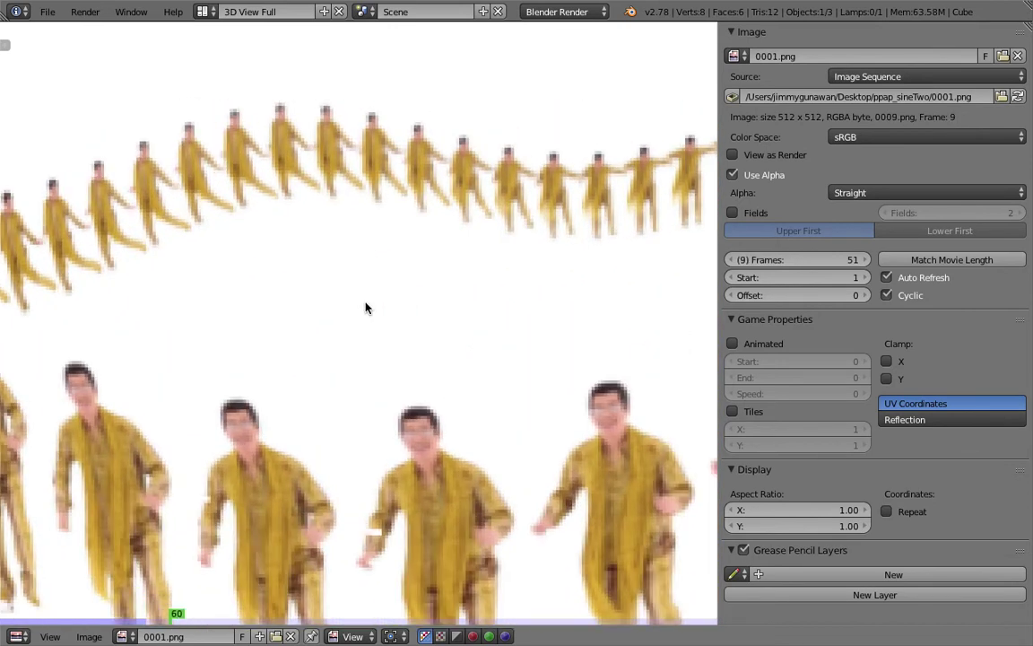
middle_click_drag(346, 277, 322, 264)
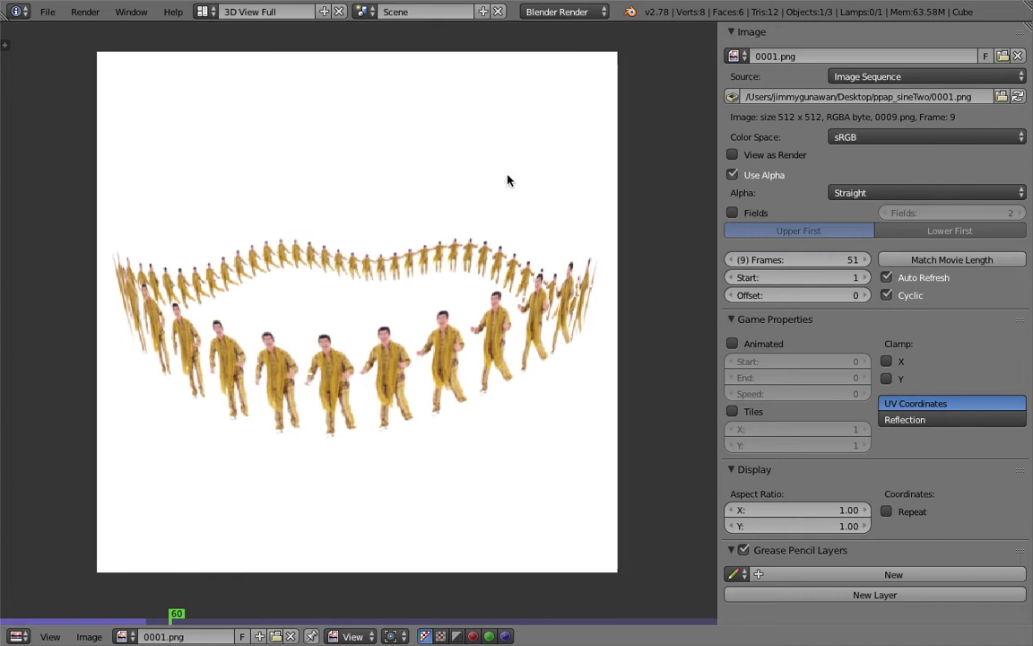
- Narrow the properties sidebar and draw a small freehand Grease Pencil oval on the white area above the dancers
left_click_drag(718, 101, 766, 100)
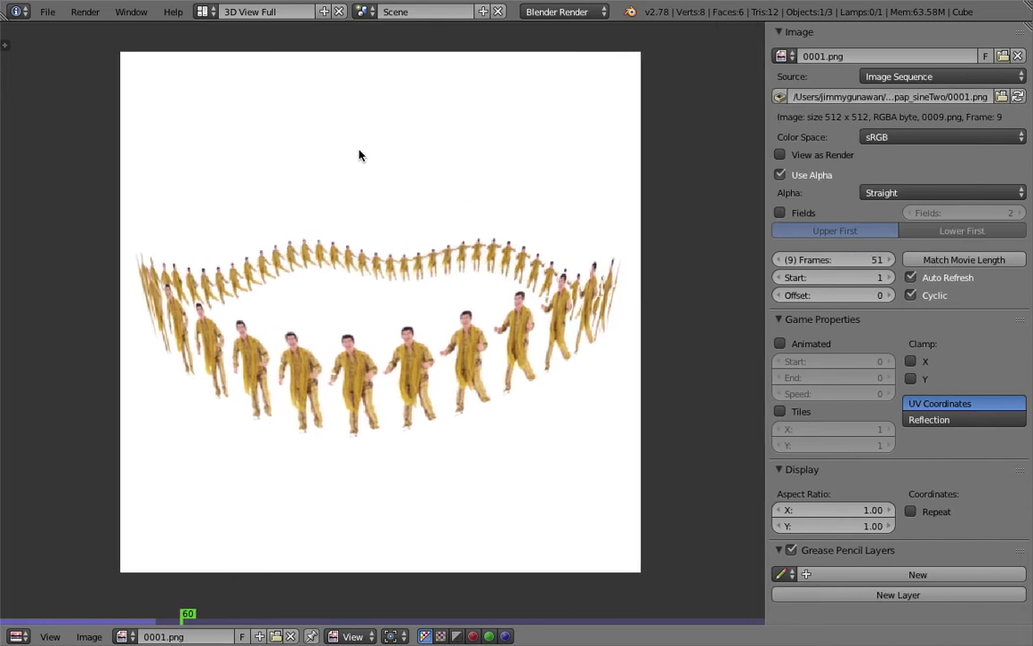
mouse_move(344, 146)
left_mouse_down()
mouse_move(380, 184)
mouse_move(364, 134)
mouse_move(352, 140)
left_mouse_up()
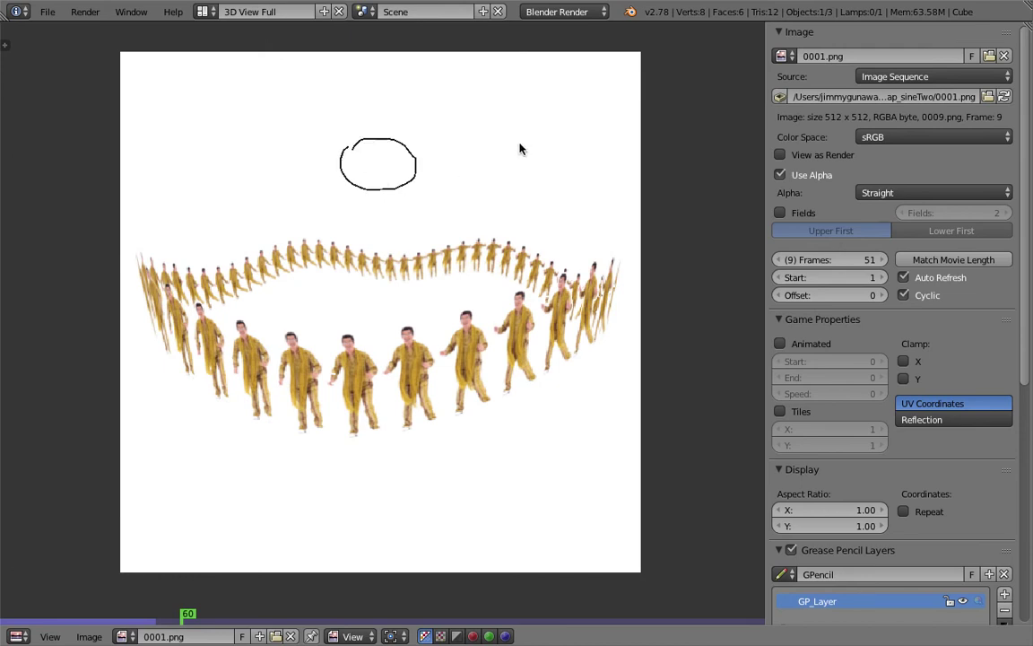
- Draw a circled 1 with an arrow to a dancer at frame 60, and a circled 2 with an arrow at frame 61
mouse_move(519, 145)
left_mouse_down()
mouse_move(527, 179)
mouse_move(508, 172)
mouse_move(554, 148)
mouse_move(523, 125)
left_mouse_up()
mouse_move(515, 184)
left_mouse_down()
mouse_move(493, 225)
mouse_move(501, 215)
left_mouse_up()
key("Right")
mouse_move(541, 125)
left_mouse_down()
mouse_move(579, 118)
mouse_move(548, 138)
mouse_move(570, 157)
mouse_move(498, 224)
left_mouse_up()
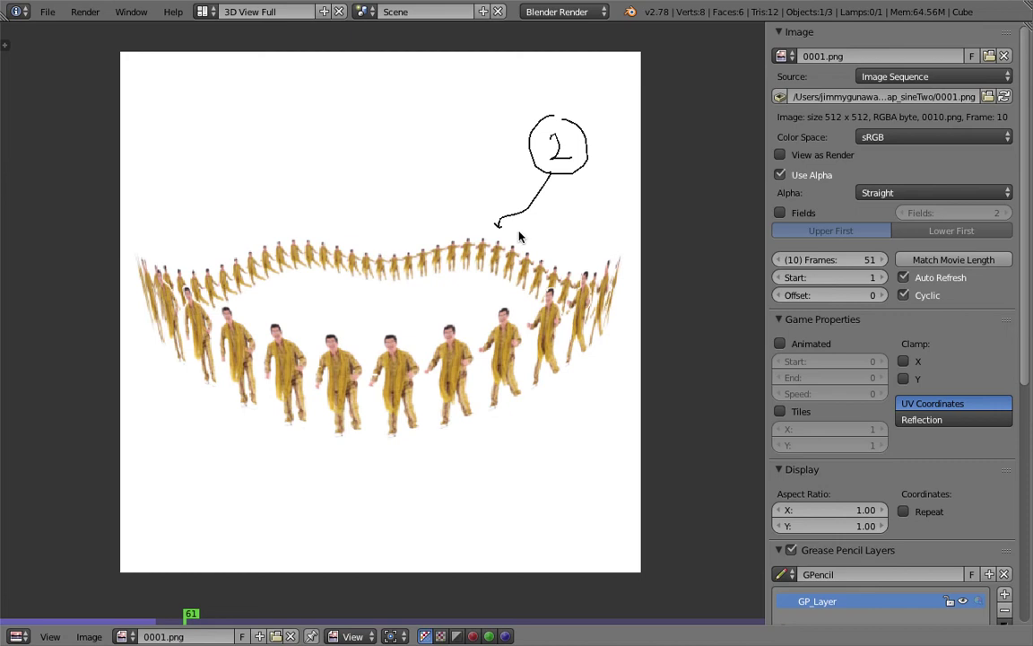
- Step back and forth through the frames around 60, play the animation and scrub to frame 48 to compare the numbered drawings
key("Left")
key("Left")
key("Right")
key("Right")
key("Right")
key("Left")
key("Left")
key("Right")
key("alt+a")
mouse_move(238, 621)
left_mouse_down()
mouse_move(346, 618)
mouse_move(152, 618)
mouse_move(144, 592)
left_mouse_up()
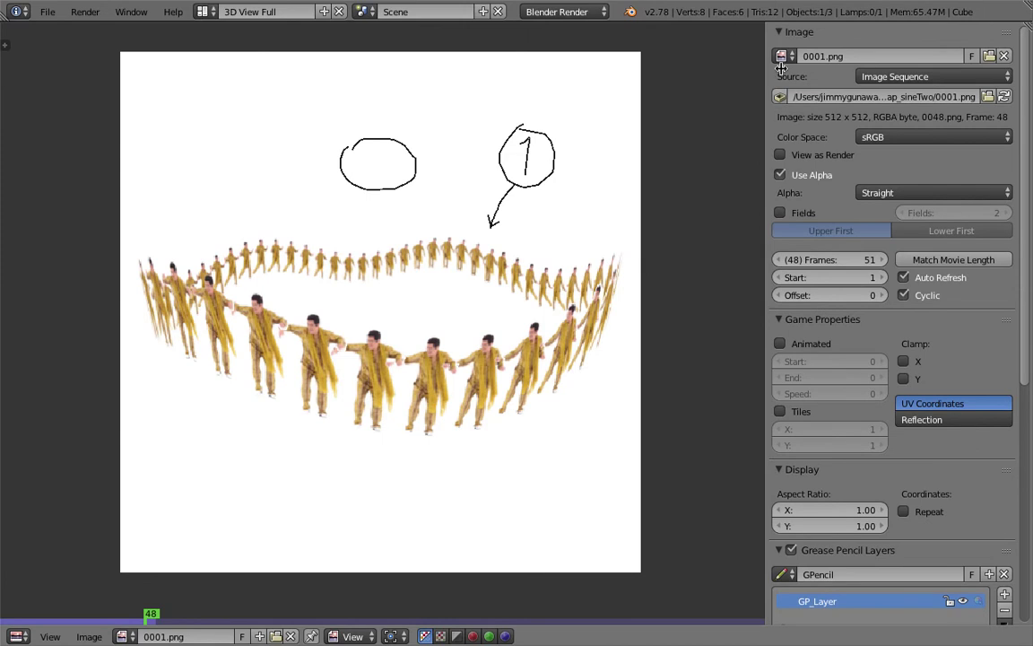
- Delete the Grease Pencil layer in the narrowed sidebar and draw a freehand flower-like doodle with an arrow above the dancers at frame 48
left_click_drag(767, 63, 801, 64)
scroll(897, 269, "down", 8)
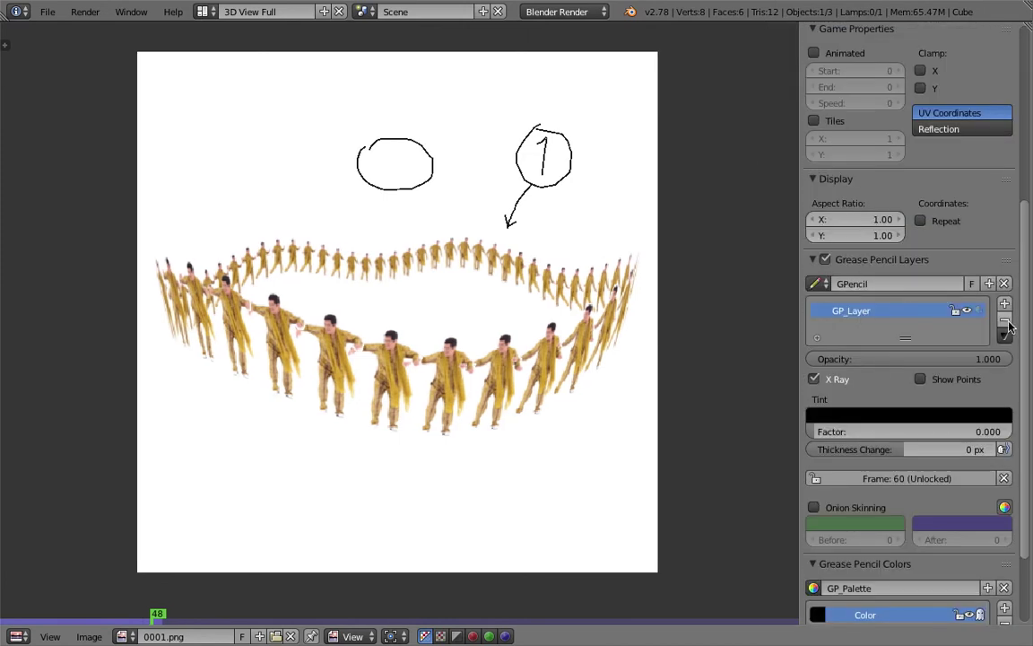
left_click(1004, 322)
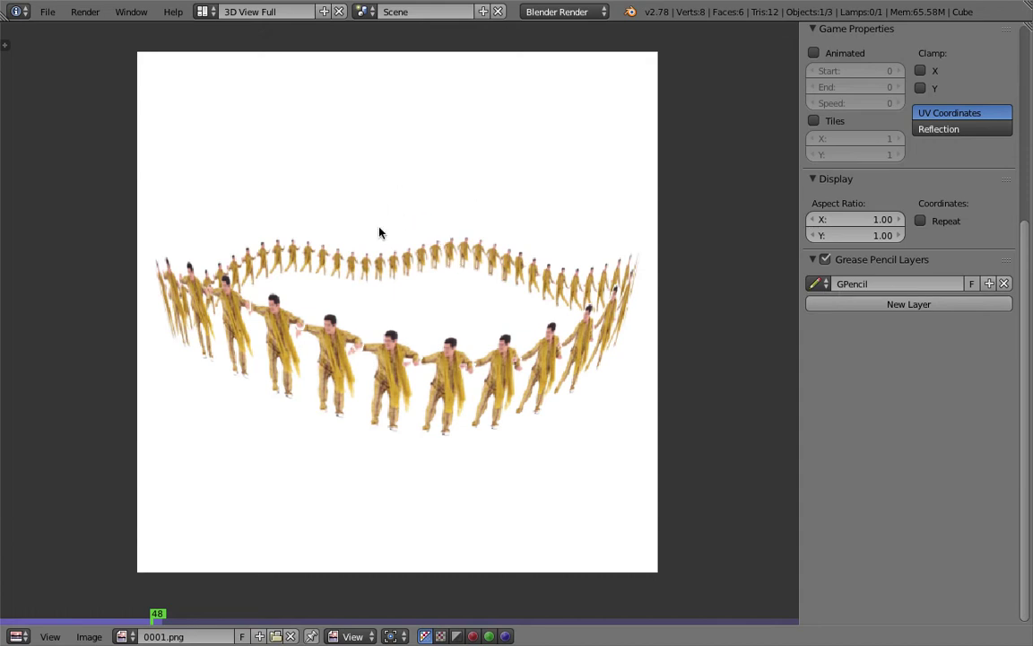
left_click_drag(377, 169, 389, 178)
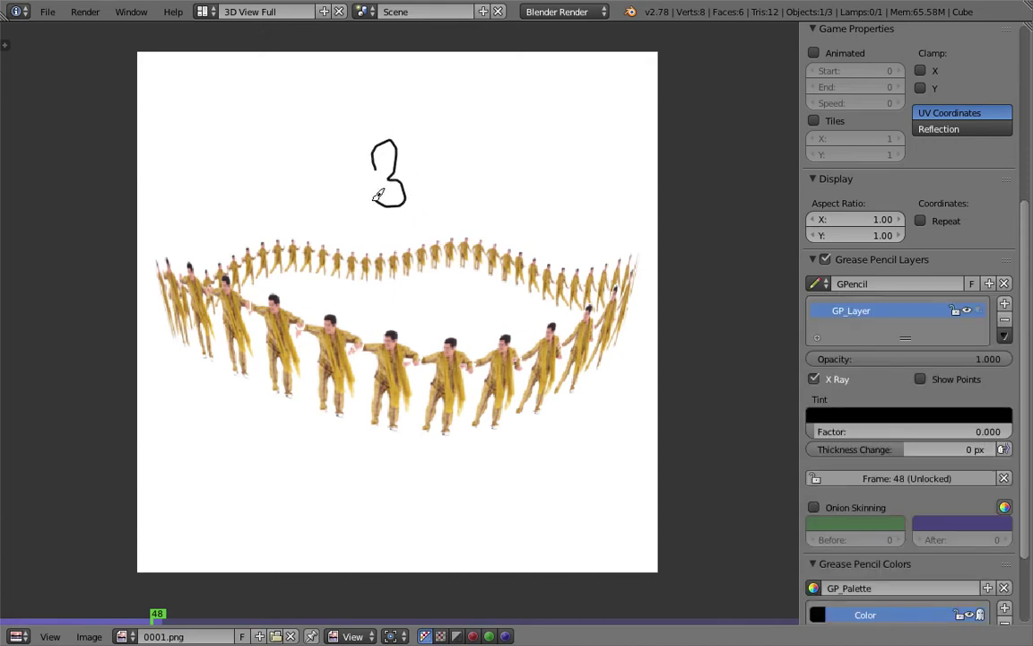
mouse_move(374, 200)
left_mouse_down()
mouse_move(348, 183)
mouse_move(450, 186)
mouse_move(444, 217)
mouse_move(462, 206)
left_mouse_up()
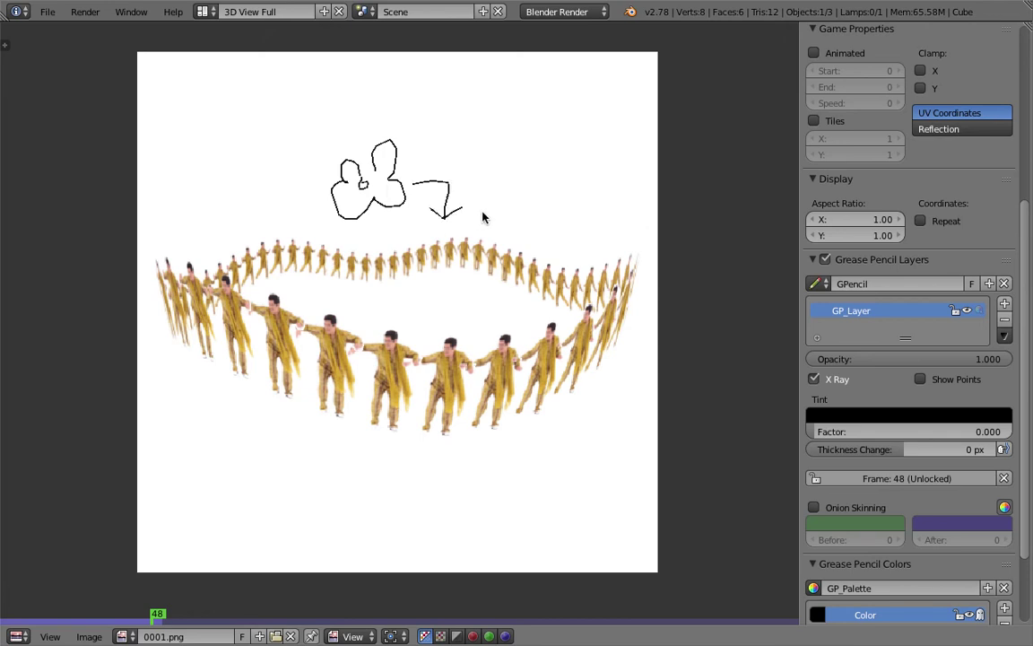
left_click(48, 12)
left_click(48, 12)
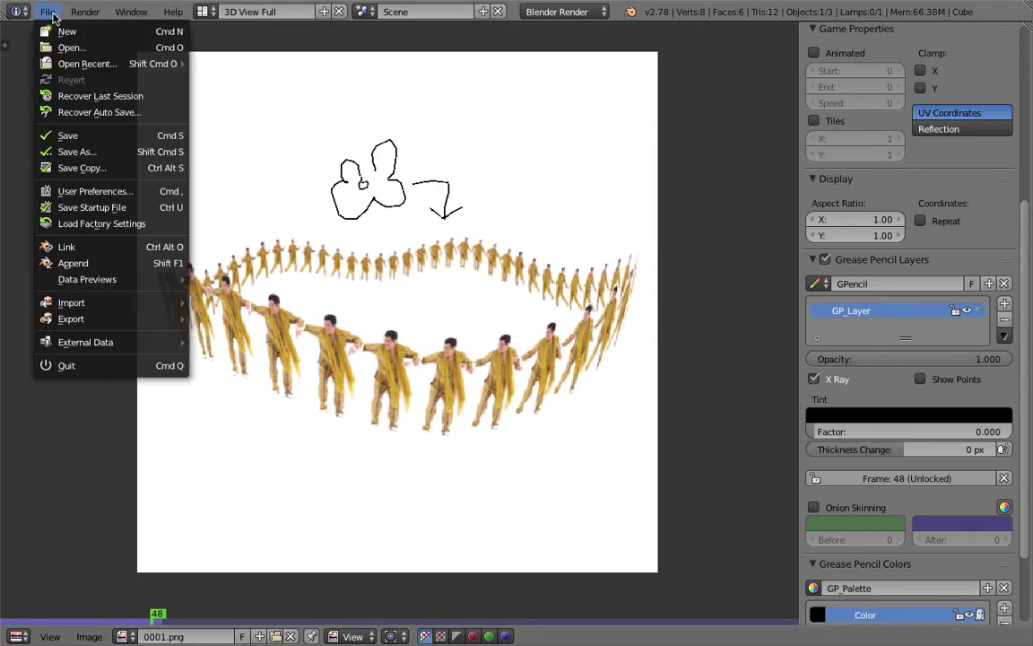
mouse_move(190, 343)
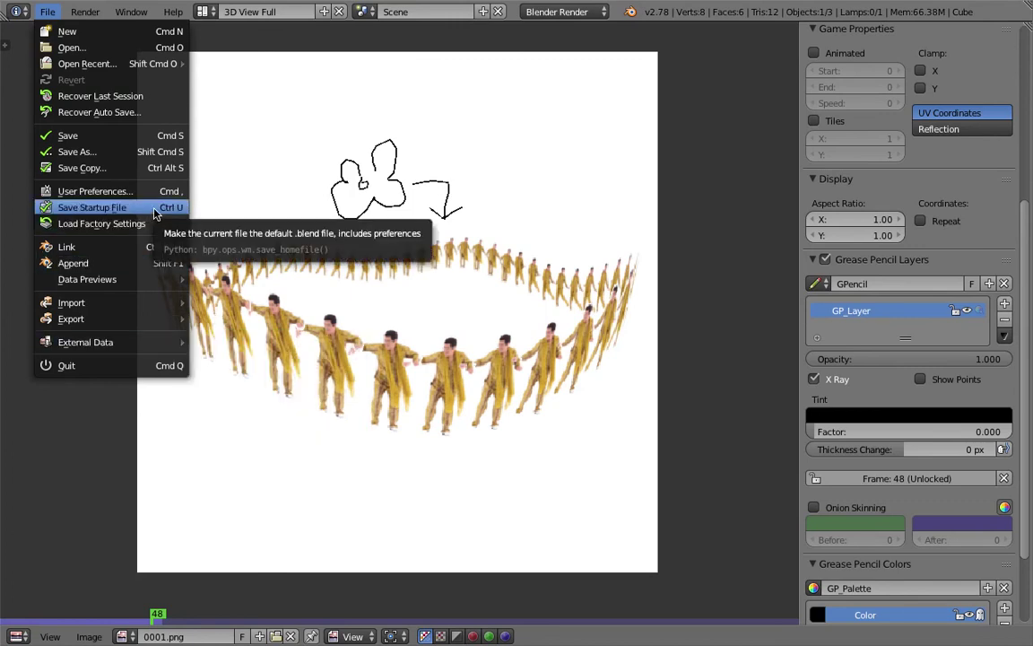
mouse_move(155, 343)
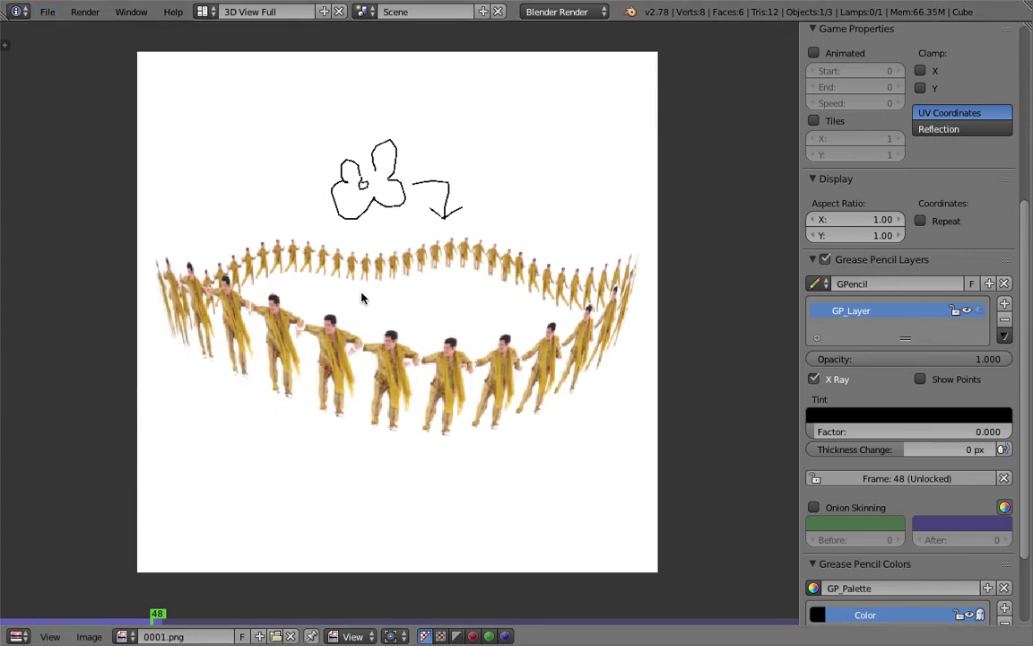
middle_click_drag(464, 241, 438, 243)
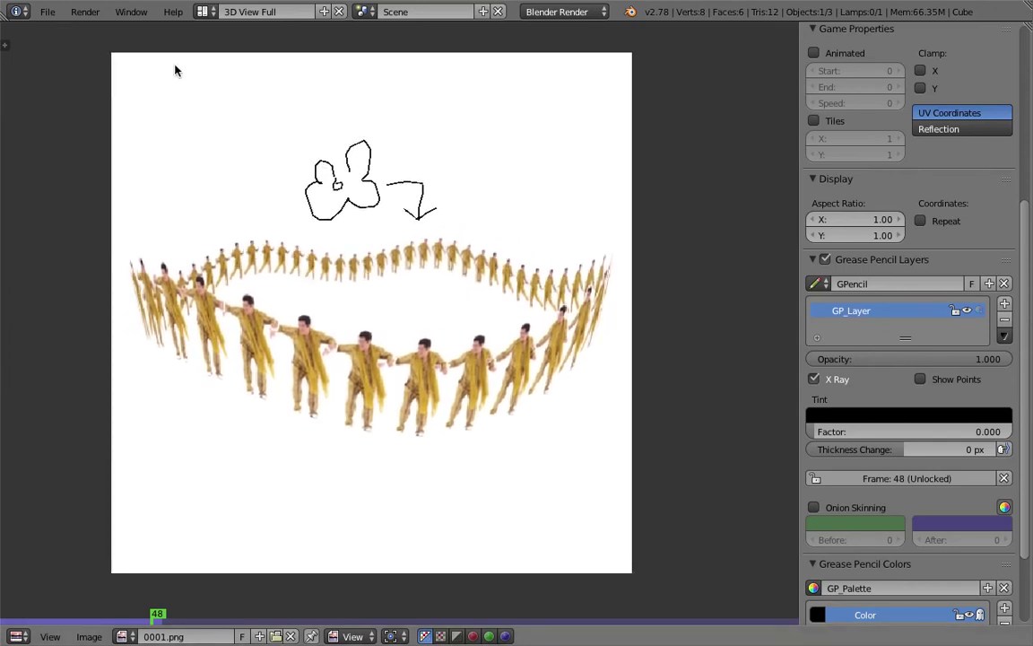
middle_click_drag(314, 564, 318, 564)
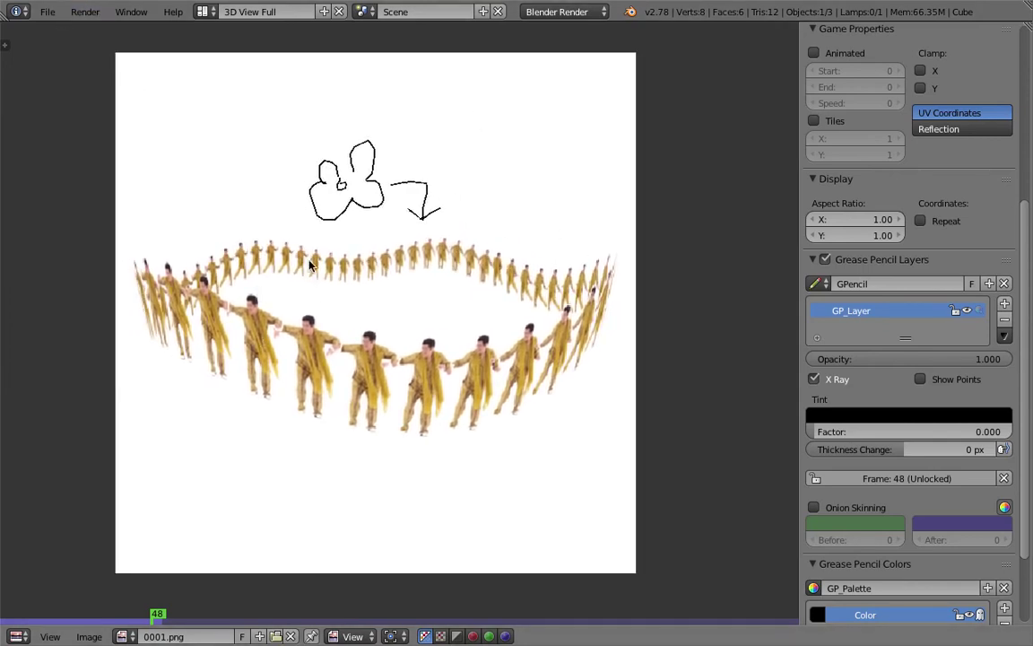
- Open all PNG files from the Desktop folder ppap_50frames in the image editor as a sequence
left_click(89, 636)
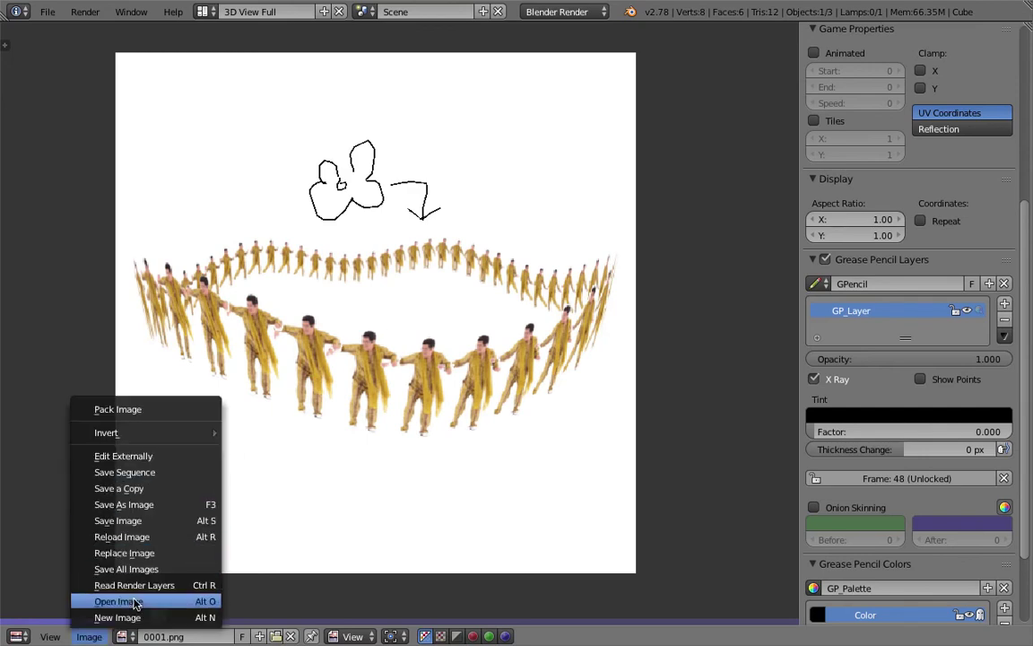
left_click(166, 601)
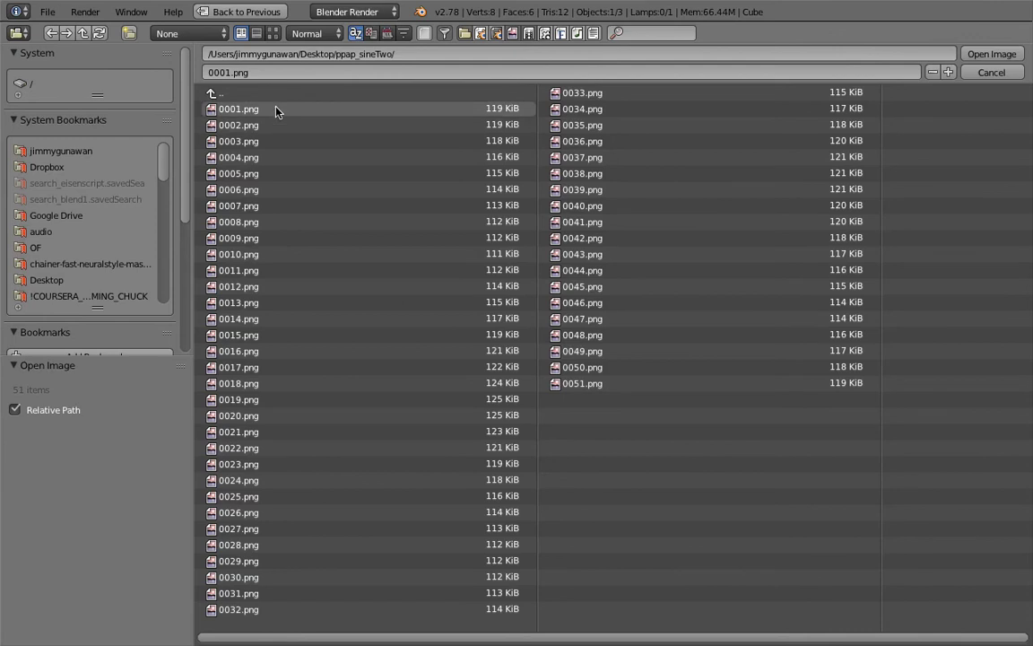
left_click(248, 95)
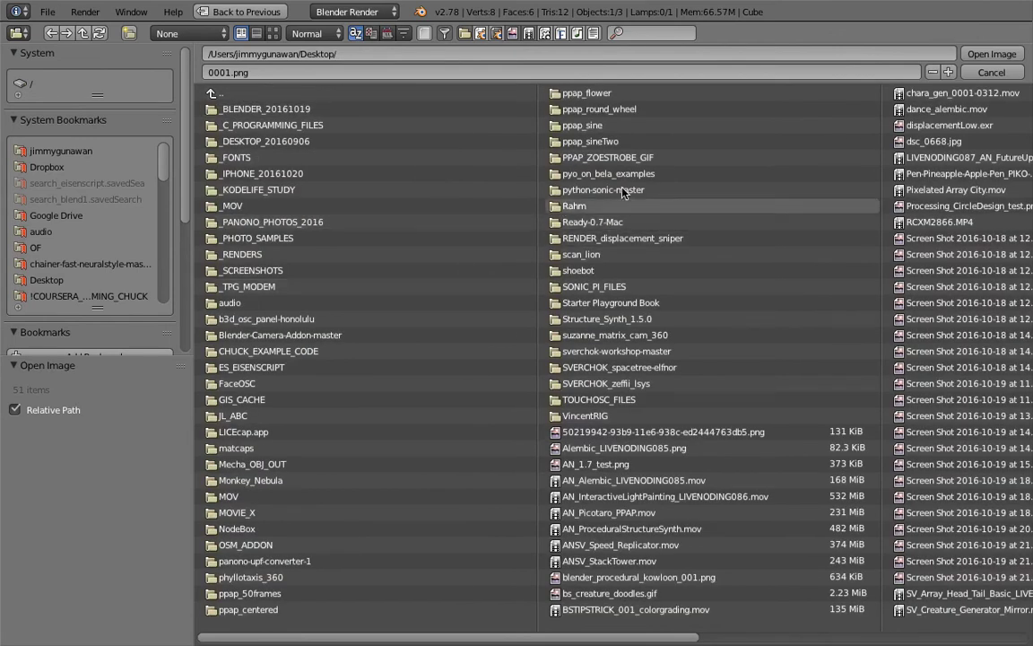
left_click(274, 596)
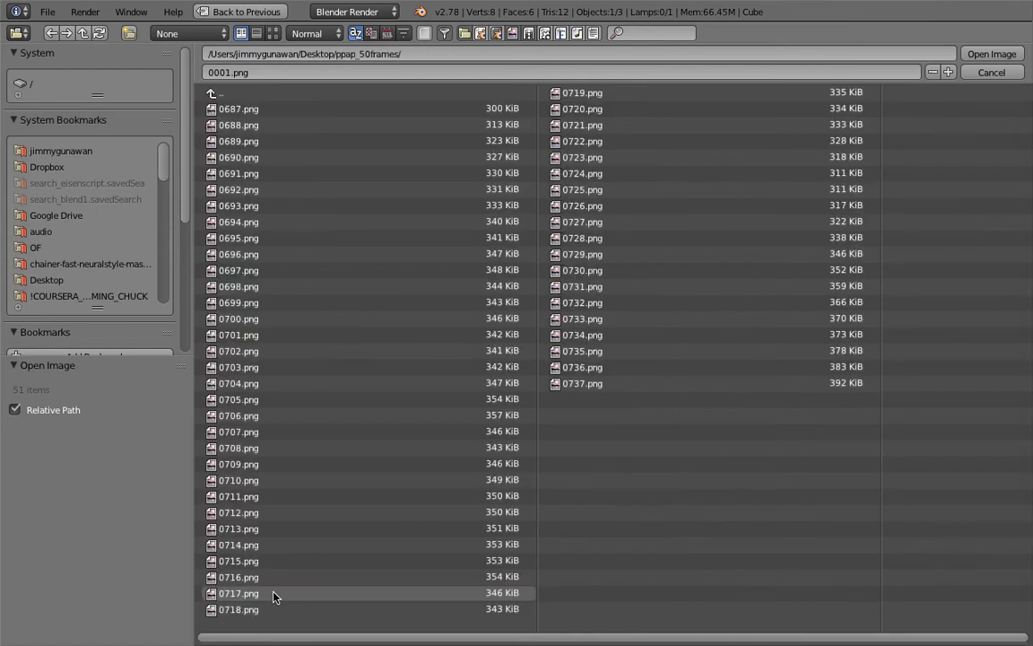
key("a")
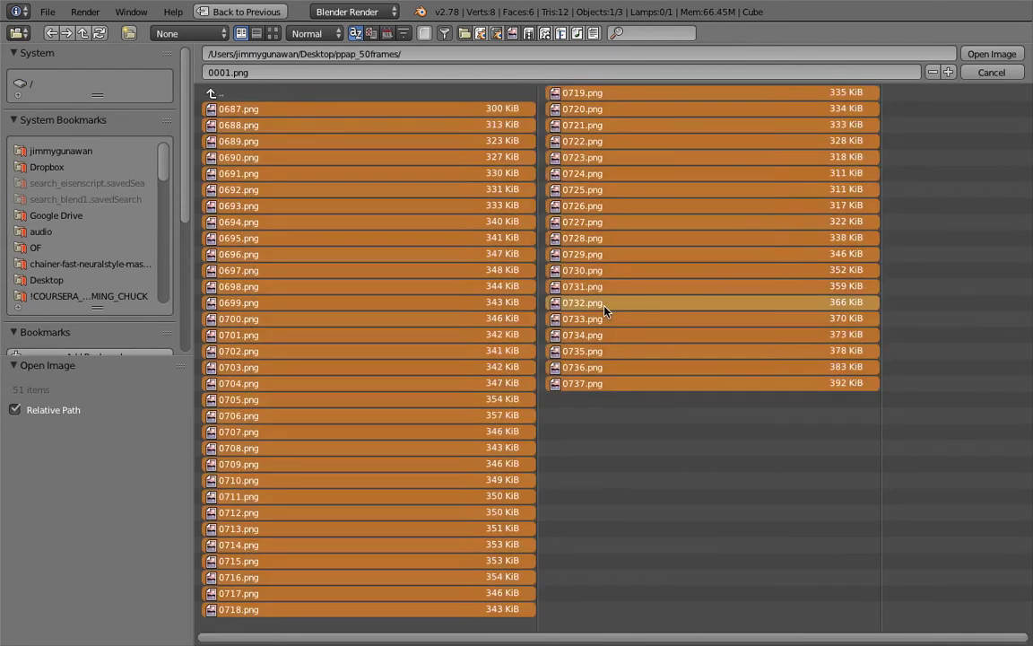
left_click(977, 55)
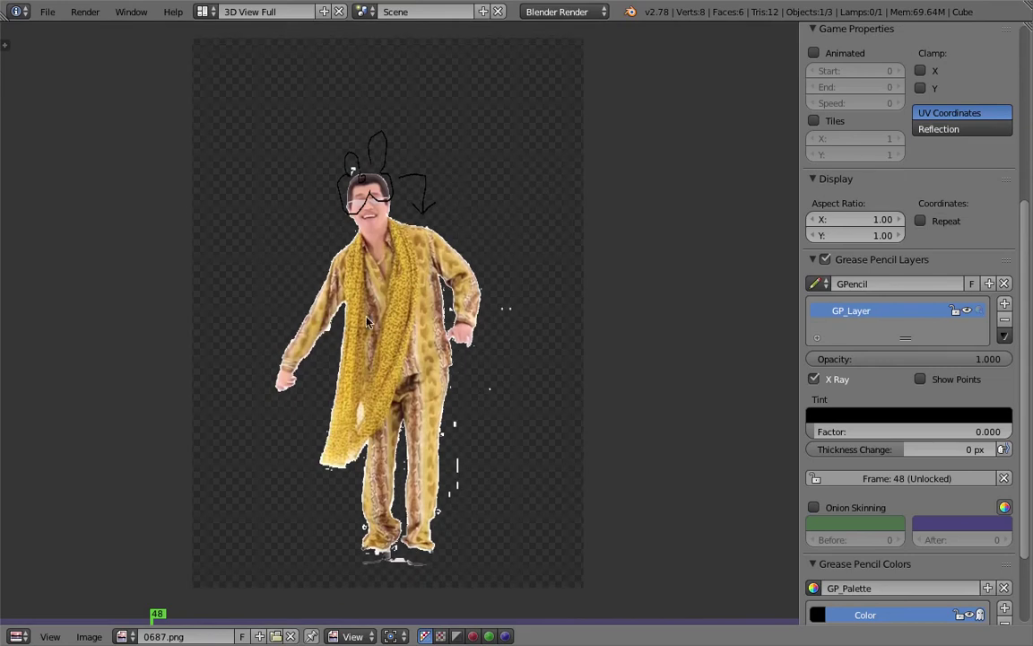
- Scrub and play the new single-dancer sequence, examining the dancer up close and at full size
left_click_drag(126, 614, 202, 616)
scroll(392, 397, "up", 4)
middle_click_drag(314, 429, 476, 301)
scroll(465, 287, "up", 4)
scroll(462, 286, "down", 10)
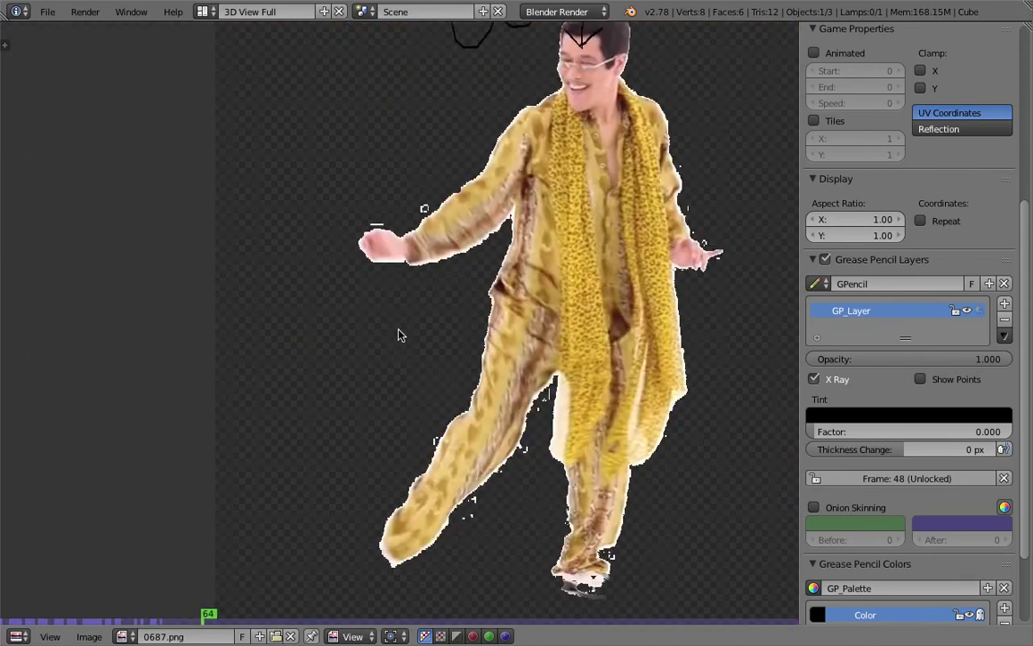
scroll(240, 453, "down", 3)
left_click_drag(161, 615, 256, 593)
key("alt+a")
scroll(528, 233, "up", 2)
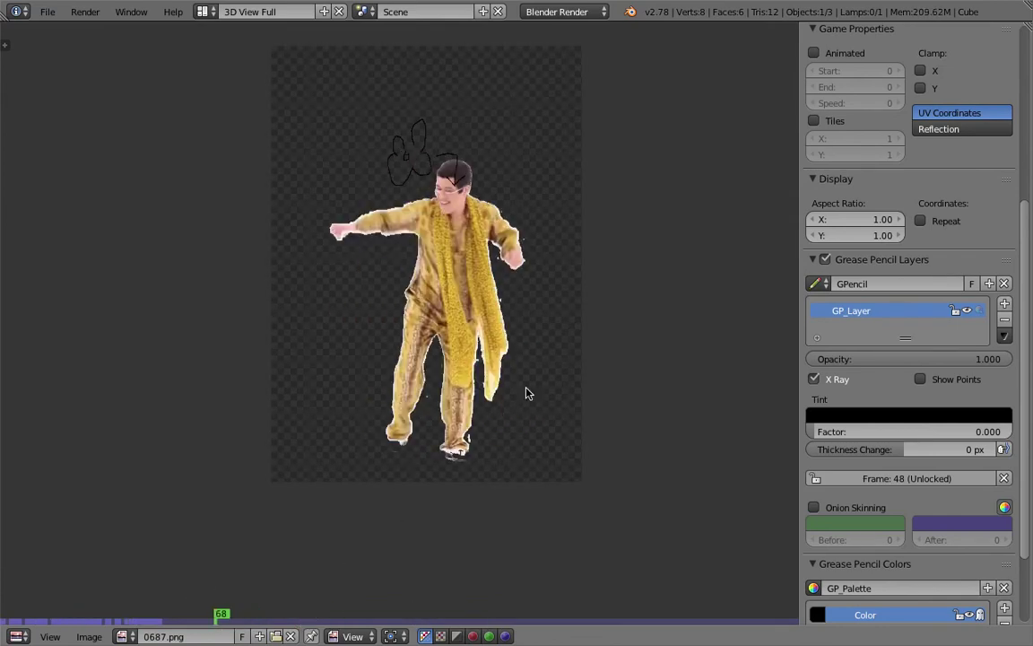
- Delete the Grease Pencil layer holding the old doodle over the dancer
left_click(1005, 318)
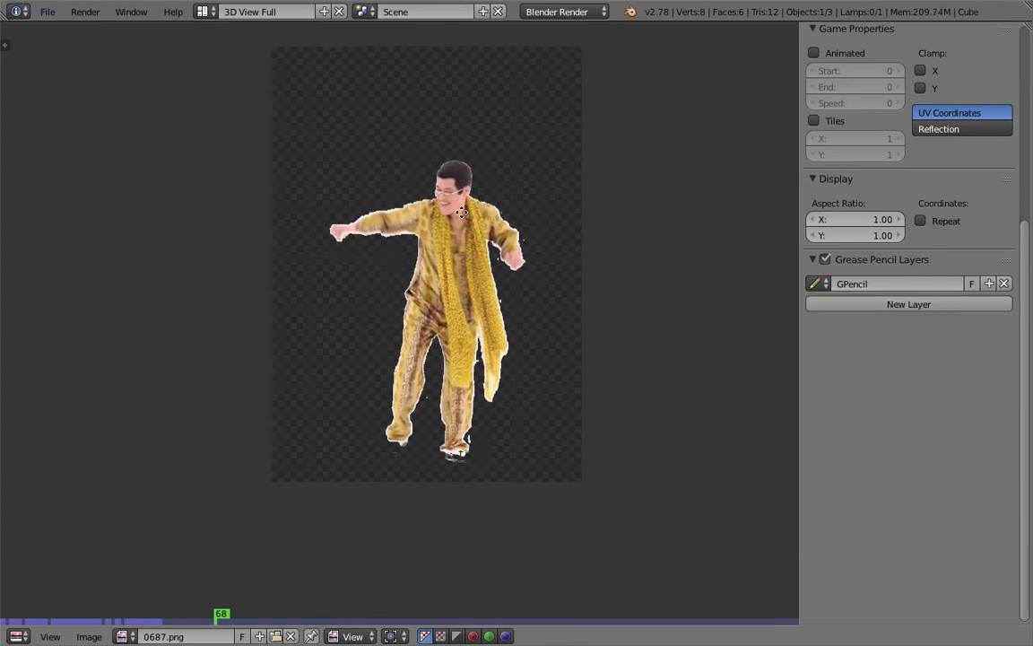
scroll(407, 262, "up", 2)
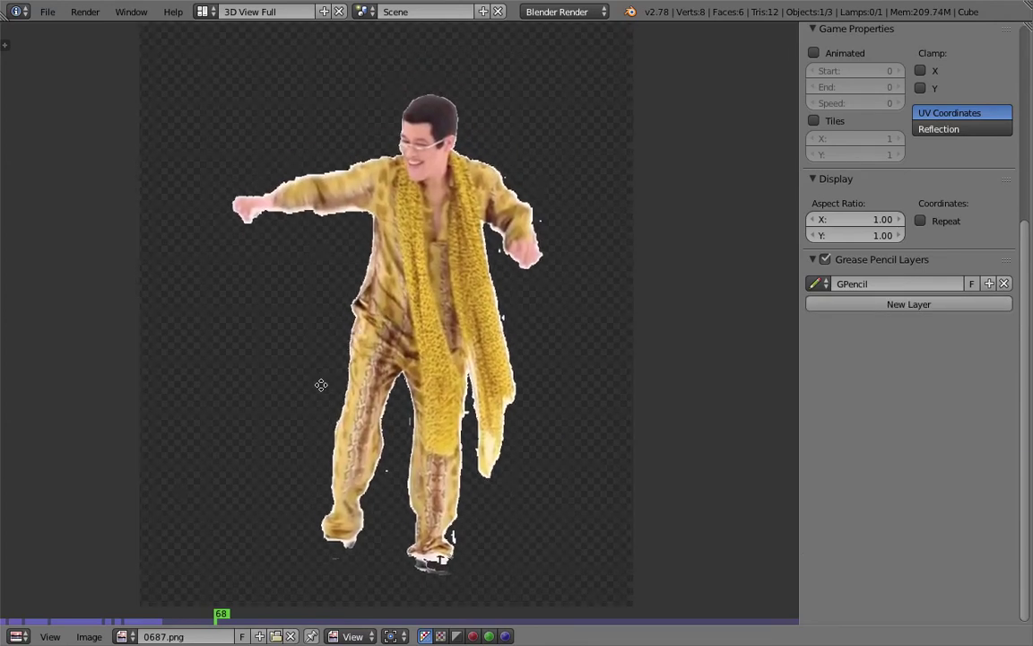
scroll(320, 385, "down", 1)
- Draw a freehand smiley face above the dancer's raised hand, beside the head, at frame 29
left_click_drag(158, 616, 97, 616)
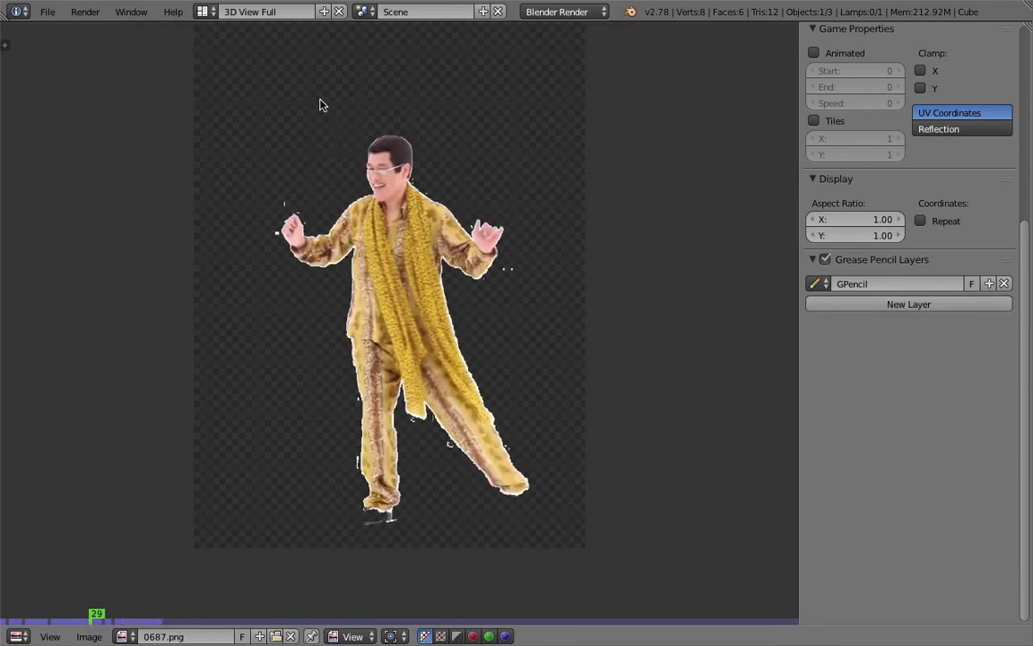
mouse_move(278, 104)
left_mouse_down()
mouse_move(339, 81)
mouse_move(278, 99)
mouse_move(322, 121)
mouse_move(310, 112)
left_mouse_up()
left_click_drag(323, 99, 323, 109)
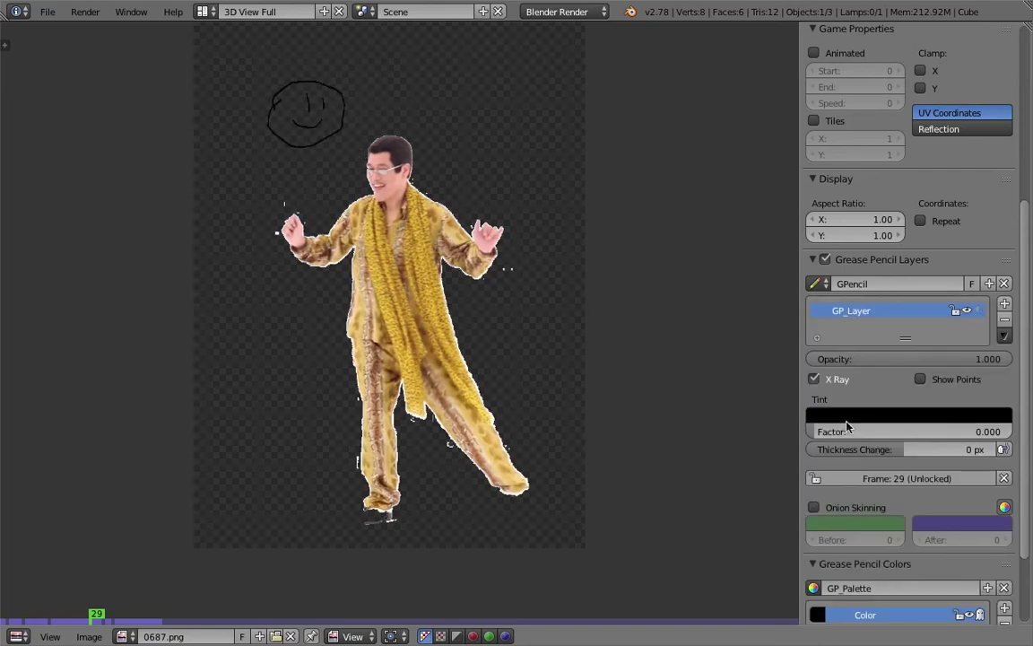
- Set the Grease Pencil layer's thickness change to 10 px and make its tint and the palette's stroke colour white
left_click_drag(933, 448, 1006, 449)
left_click(947, 415)
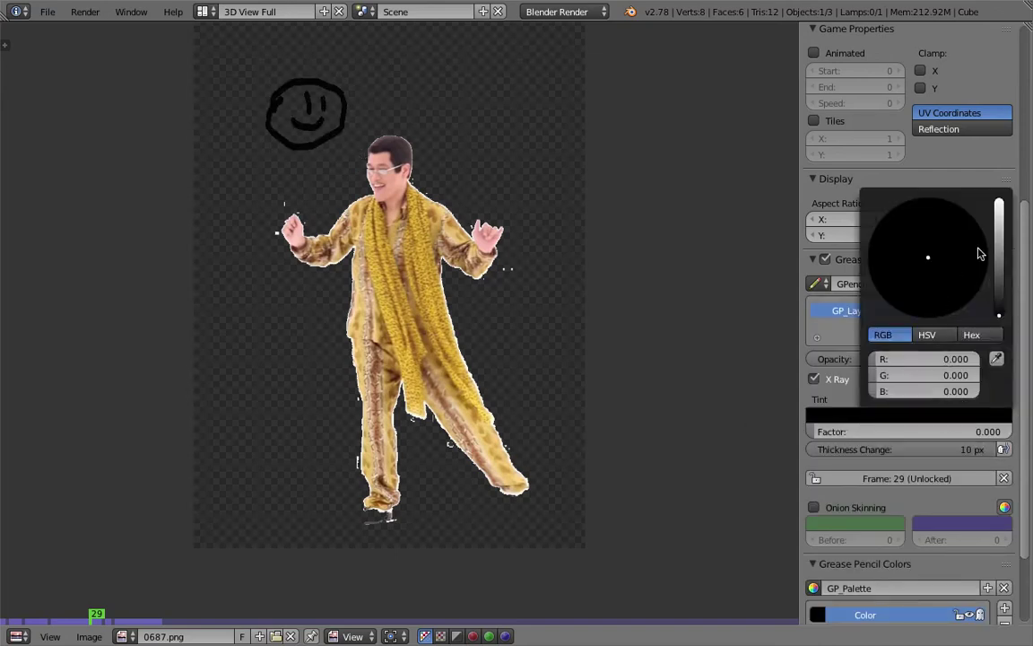
left_click_drag(999, 243, 999, 231)
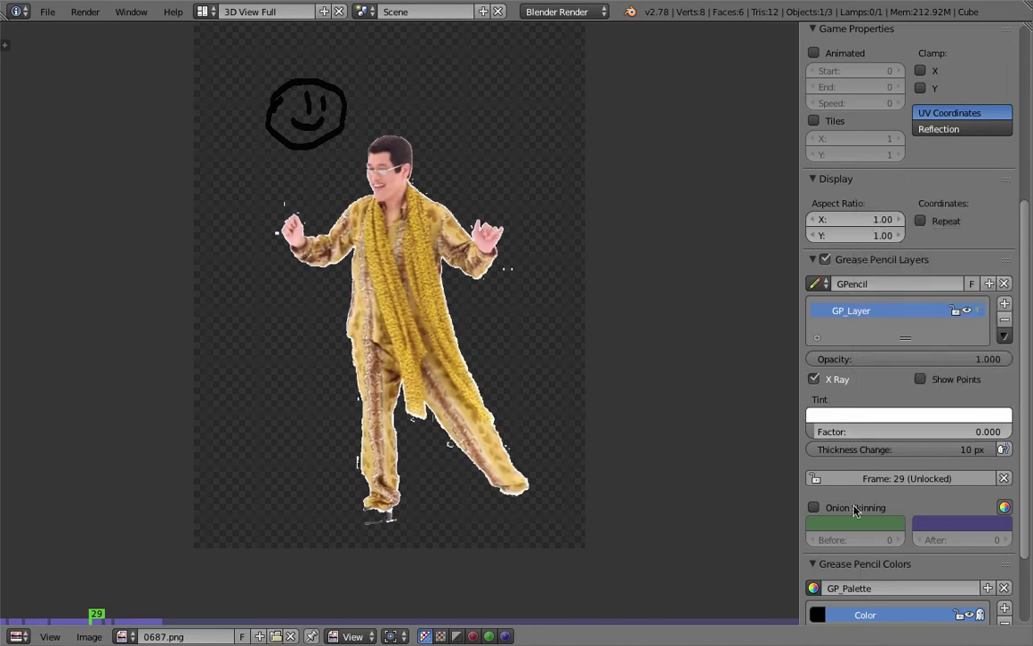
scroll(861, 511, "down", 3)
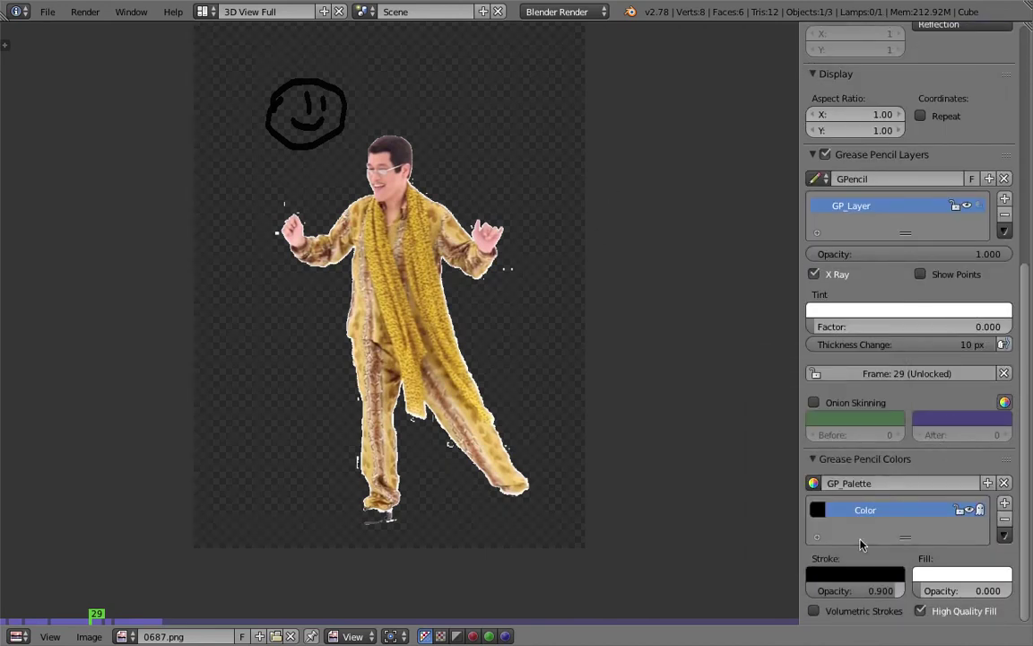
left_click(855, 574)
left_click_drag(890, 496, 890, 359)
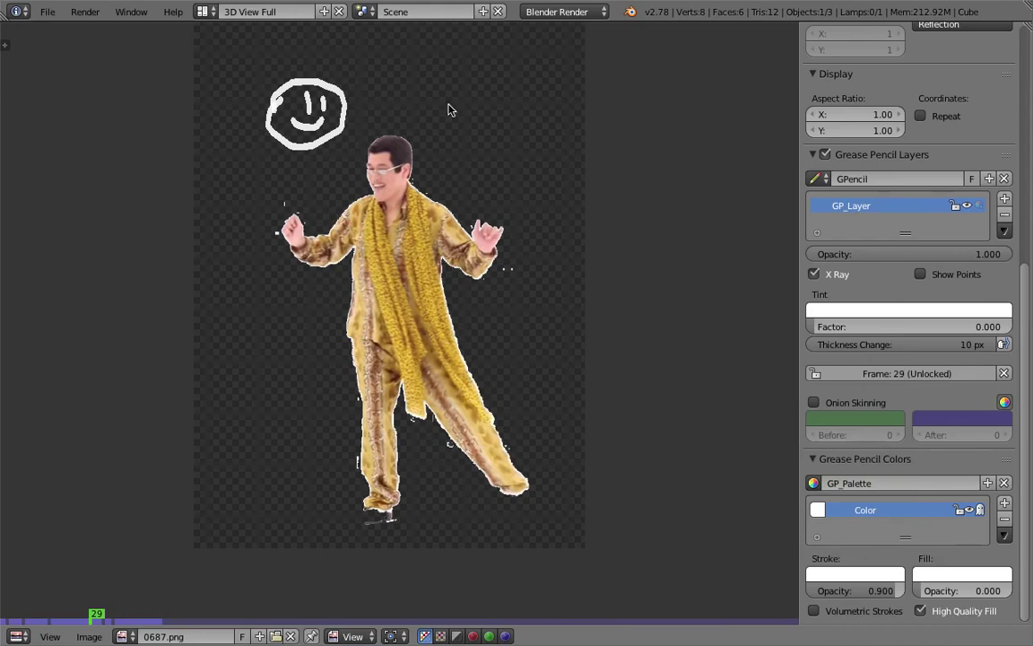
- At frame 38, draw a curved stroke ending in a burst of short rays beside the dancer's head
left_click_drag(113, 619, 119, 617)
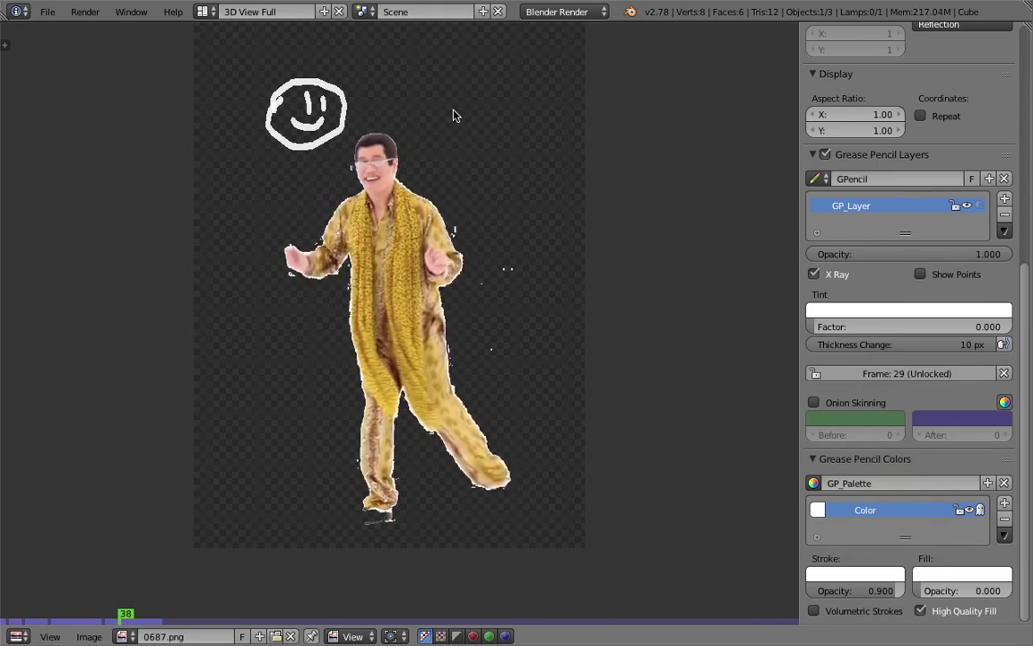
mouse_move(427, 145)
left_mouse_down()
mouse_move(466, 98)
mouse_move(448, 70)
mouse_move(478, 64)
left_mouse_up()
left_click_drag(480, 87, 498, 84)
left_click_drag(478, 98, 513, 116)
- Advance several frames past 38 and draw another set of freehand accent strokes on the opposite side of the dancer's head
left_click_drag(142, 617, 149, 617)
mouse_move(352, 129)
left_mouse_down()
mouse_move(314, 92)
mouse_move(326, 69)
left_mouse_up()
left_click_drag(339, 86, 299, 110)
- At frame 58, draw a short curved stroke topped with three small rays beside the dancer's head
left_click(189, 617)
left_click_drag(500, 103, 471, 146)
mouse_move(492, 71)
left_mouse_down()
mouse_move(493, 91)
mouse_move(519, 79)
left_mouse_up()
- Check the Grease Pencil drawings against the dancer at frames 22, 42, 72 and 81
mouse_move(178, 619)
left_mouse_down()
mouse_move(84, 622)
mouse_move(240, 604)
mouse_move(102, 591)
mouse_move(590, 562)
mouse_move(74, 524)
left_mouse_up()
middle_click_drag(387, 283, 374, 335)
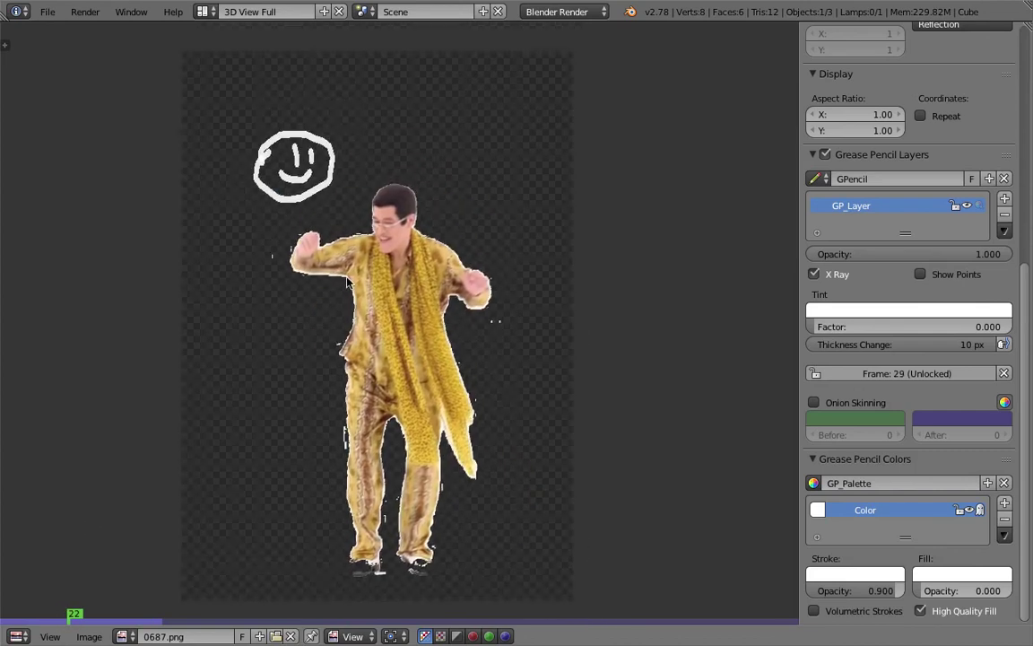
scroll(374, 336, "up", 2)
middle_click_drag(373, 262, 368, 298)
scroll(369, 302, "down", 4)
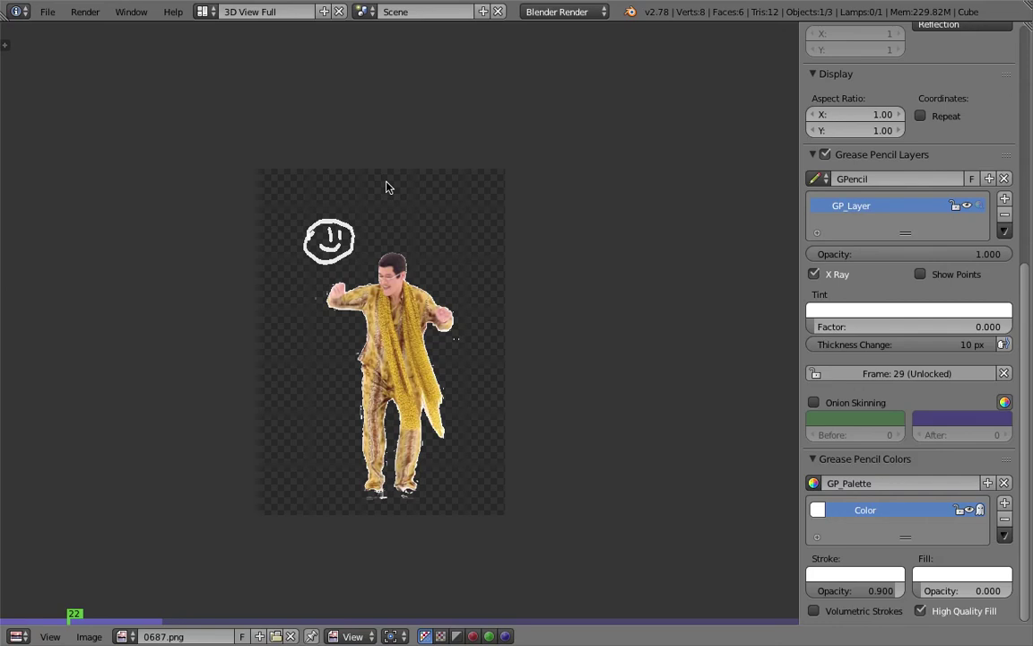
scroll(399, 323, "up", 2)
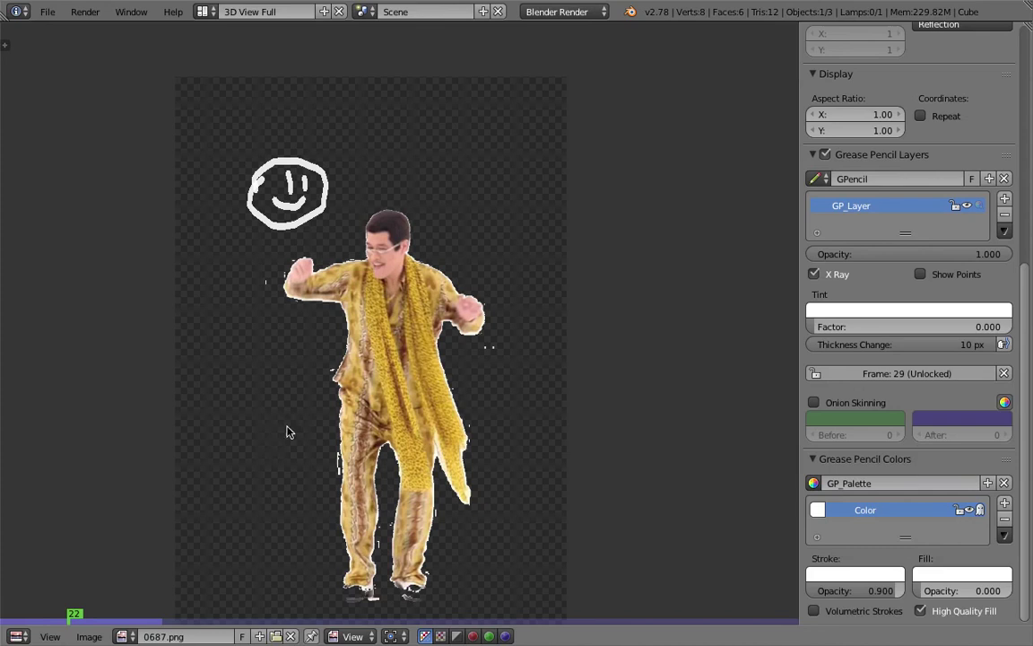
left_click(132, 620)
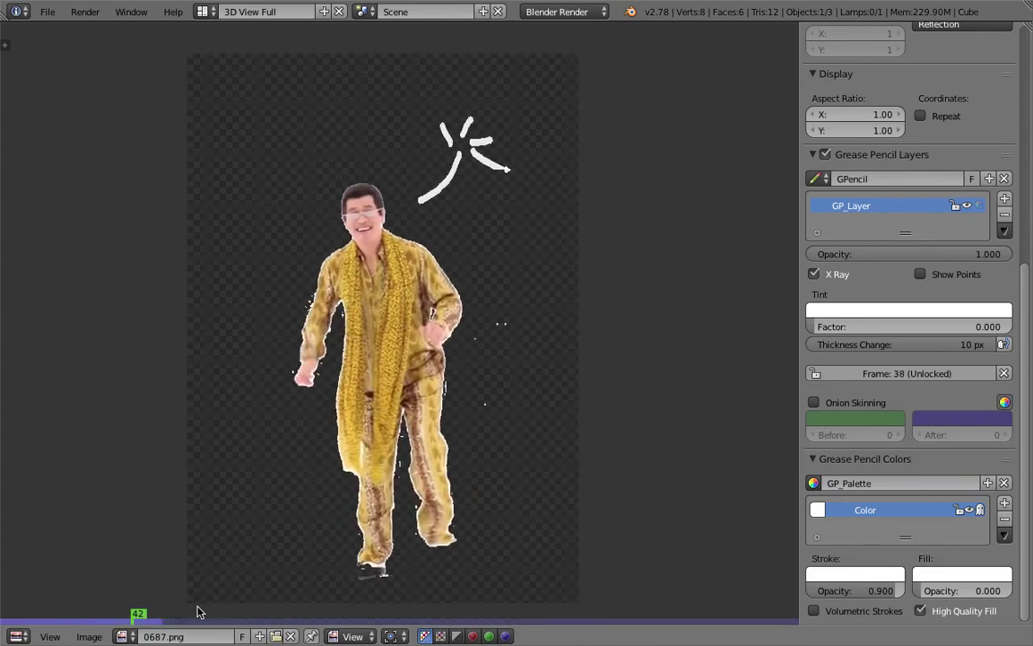
scroll(335, 374, "down", 2)
scroll(334, 374, "up", 2)
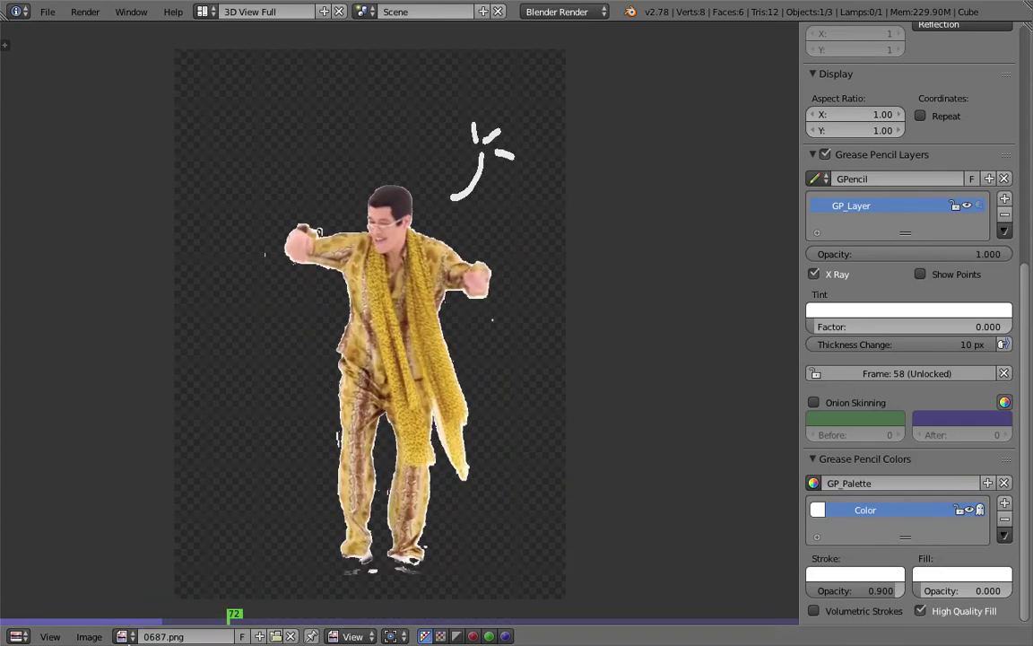
left_click(260, 619)
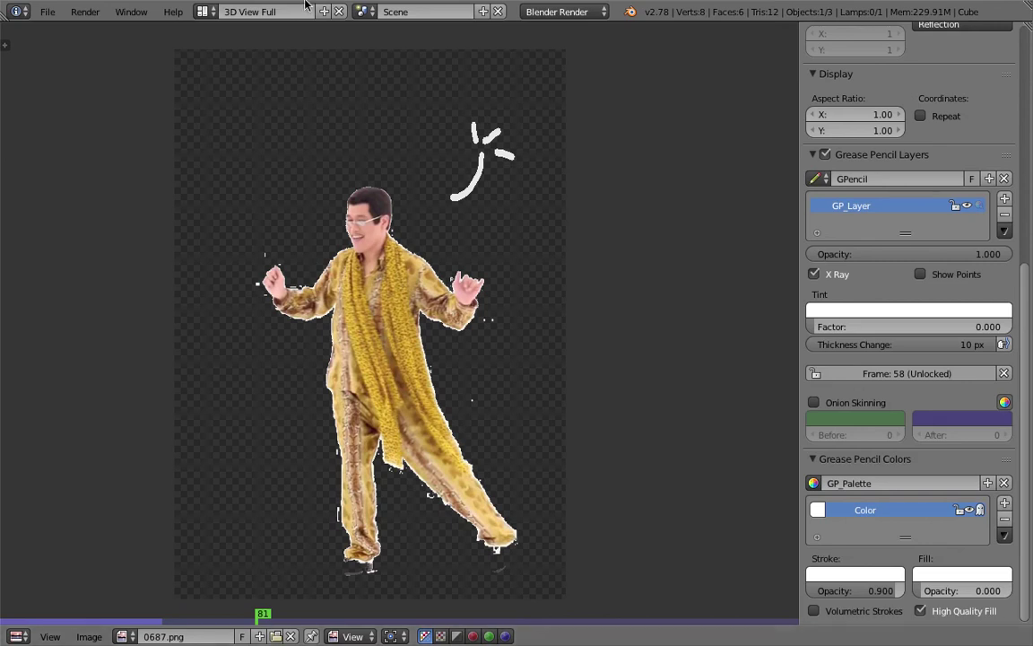
middle_click_drag(465, 302, 461, 287)
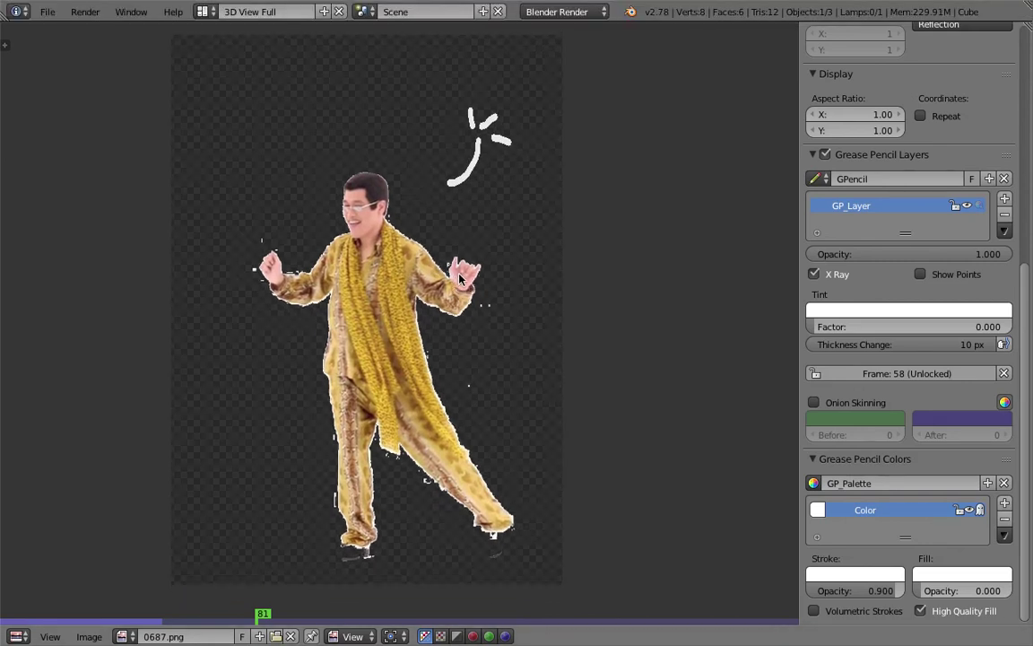